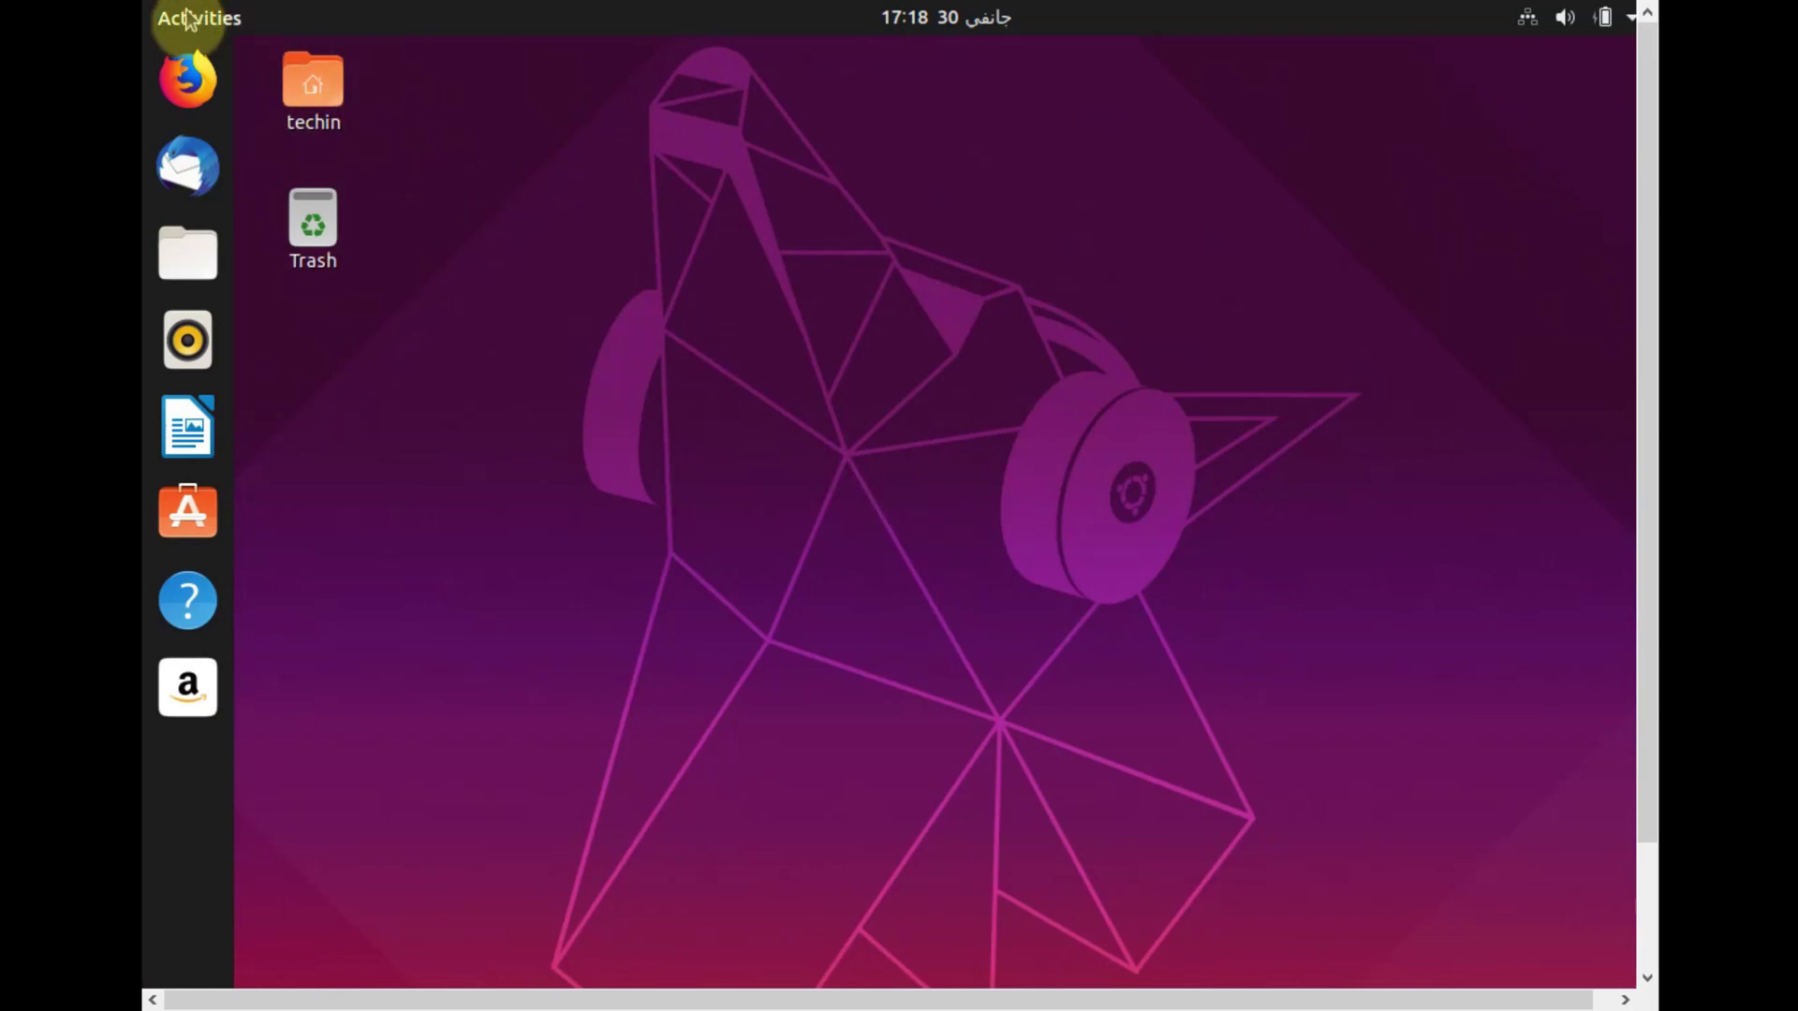
Search 'sett' in Activities and launch Settings to see the 1152 × 864 display resolution
click(190, 23)
text(sett)
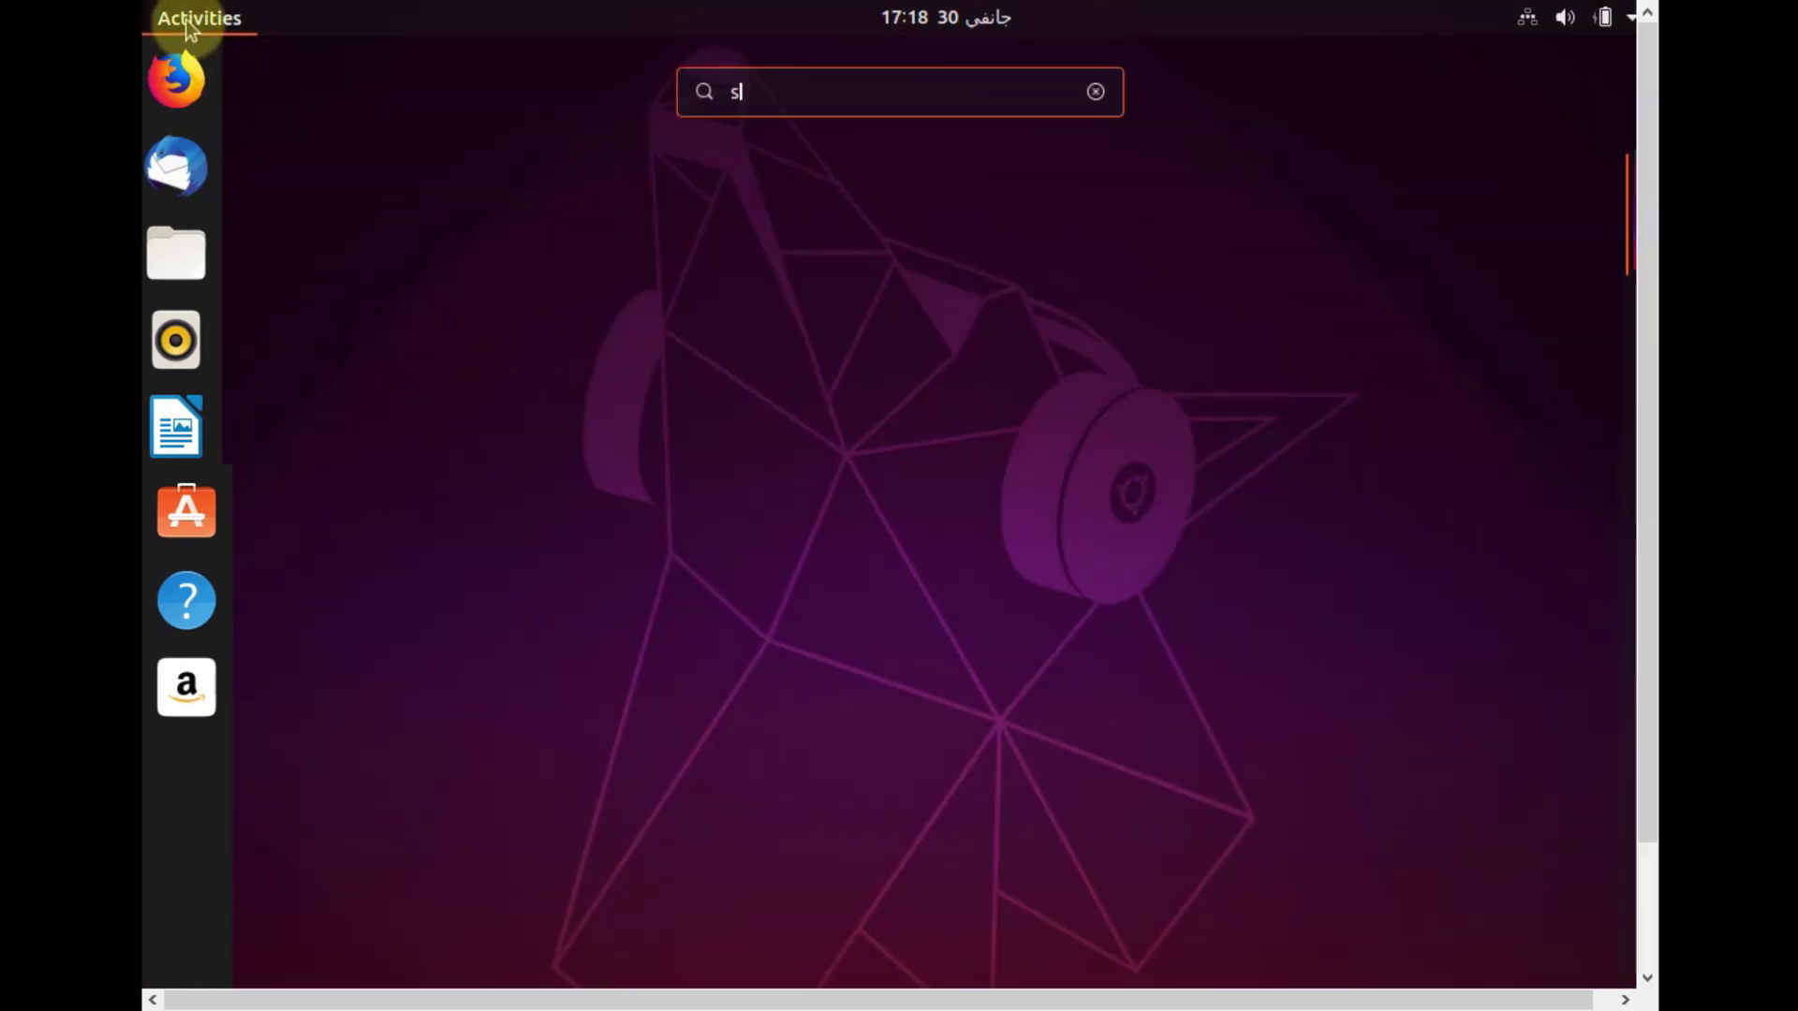
click(613, 245)
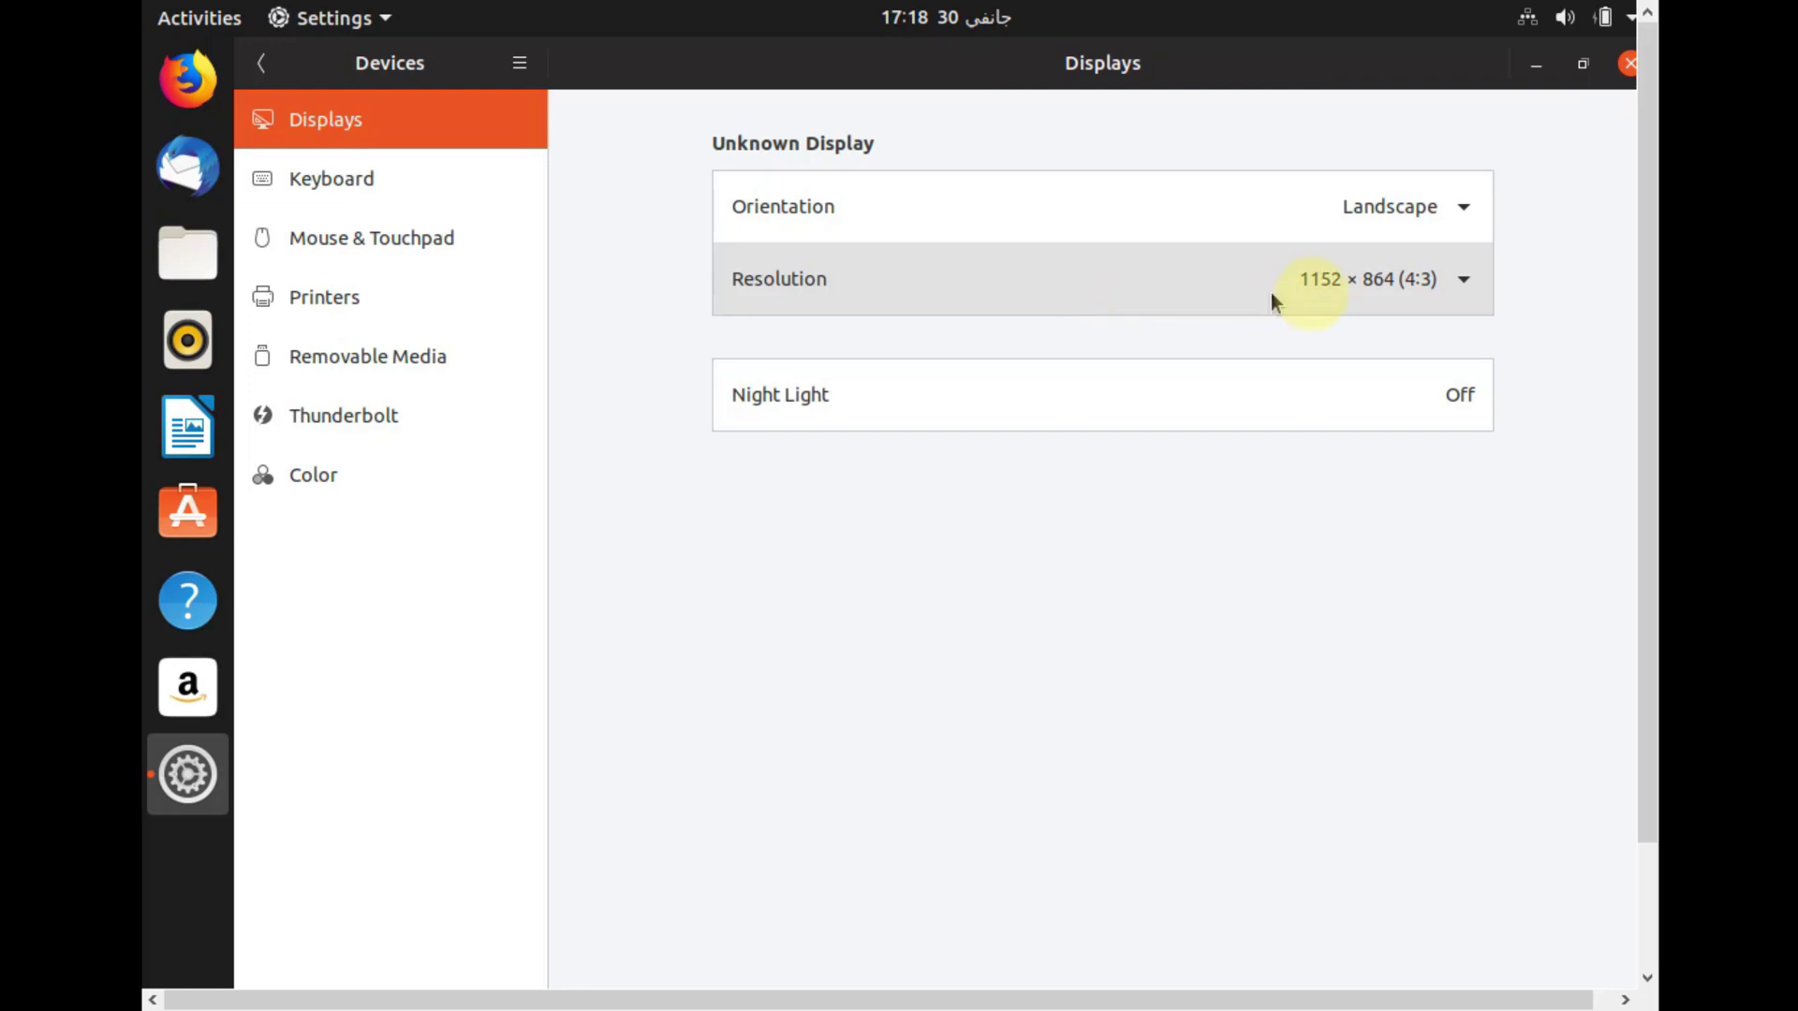
Open Terminal from the Activities search for 'ter'
click(199, 17)
text(ter)
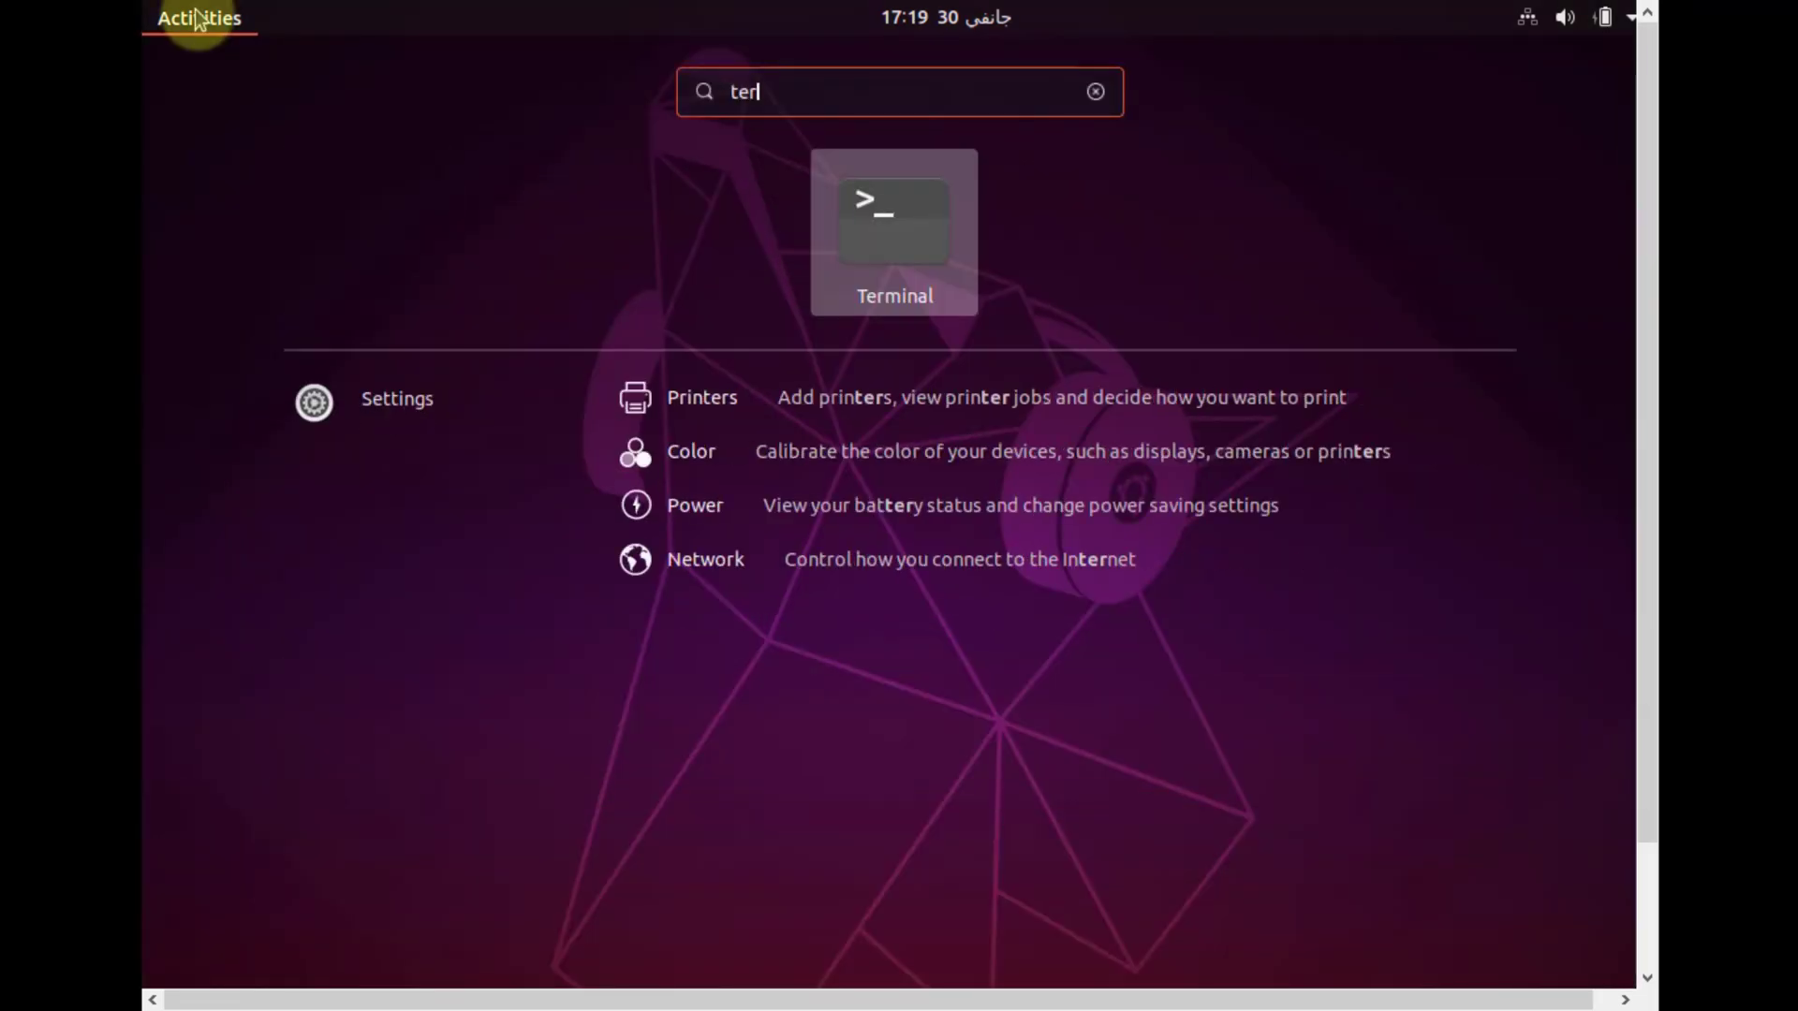
key(Return)
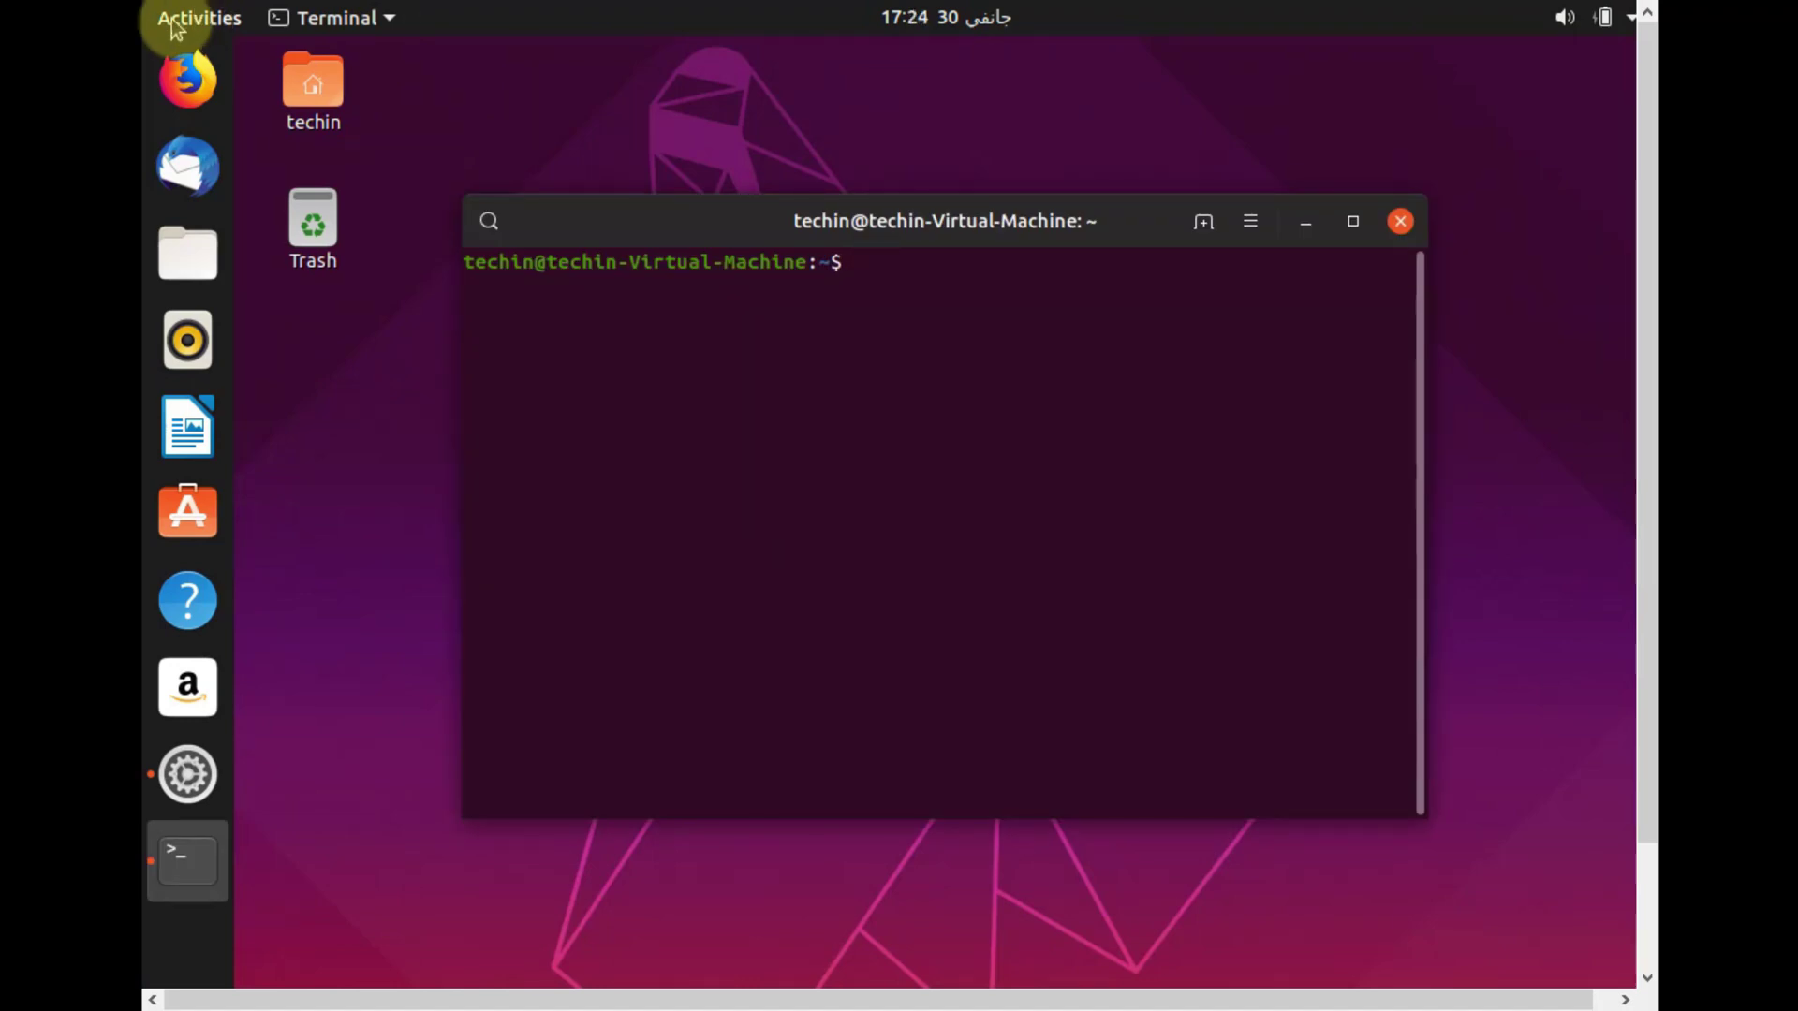
Run sudo vi /etc/default/grub to edit the GRUB defaults file
text(sudo vi )
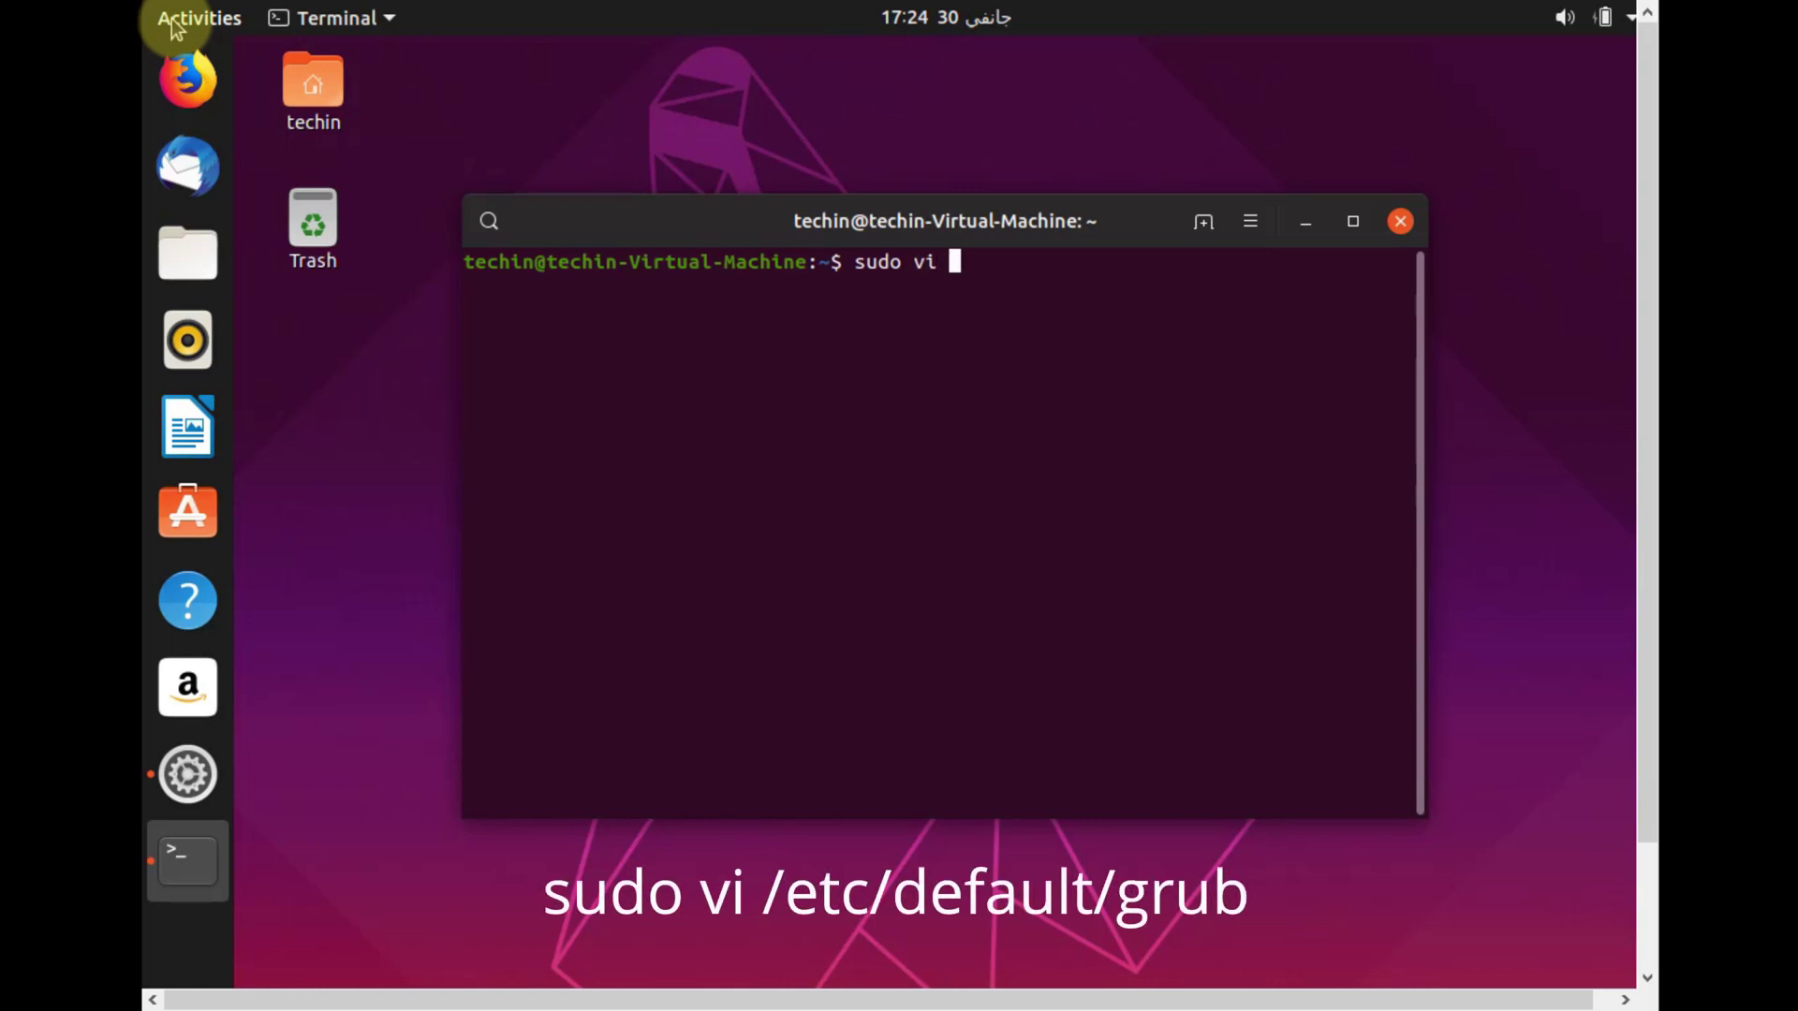
text(/eta)
key(BackSpace)
text(c/default/grub)
key(Return)
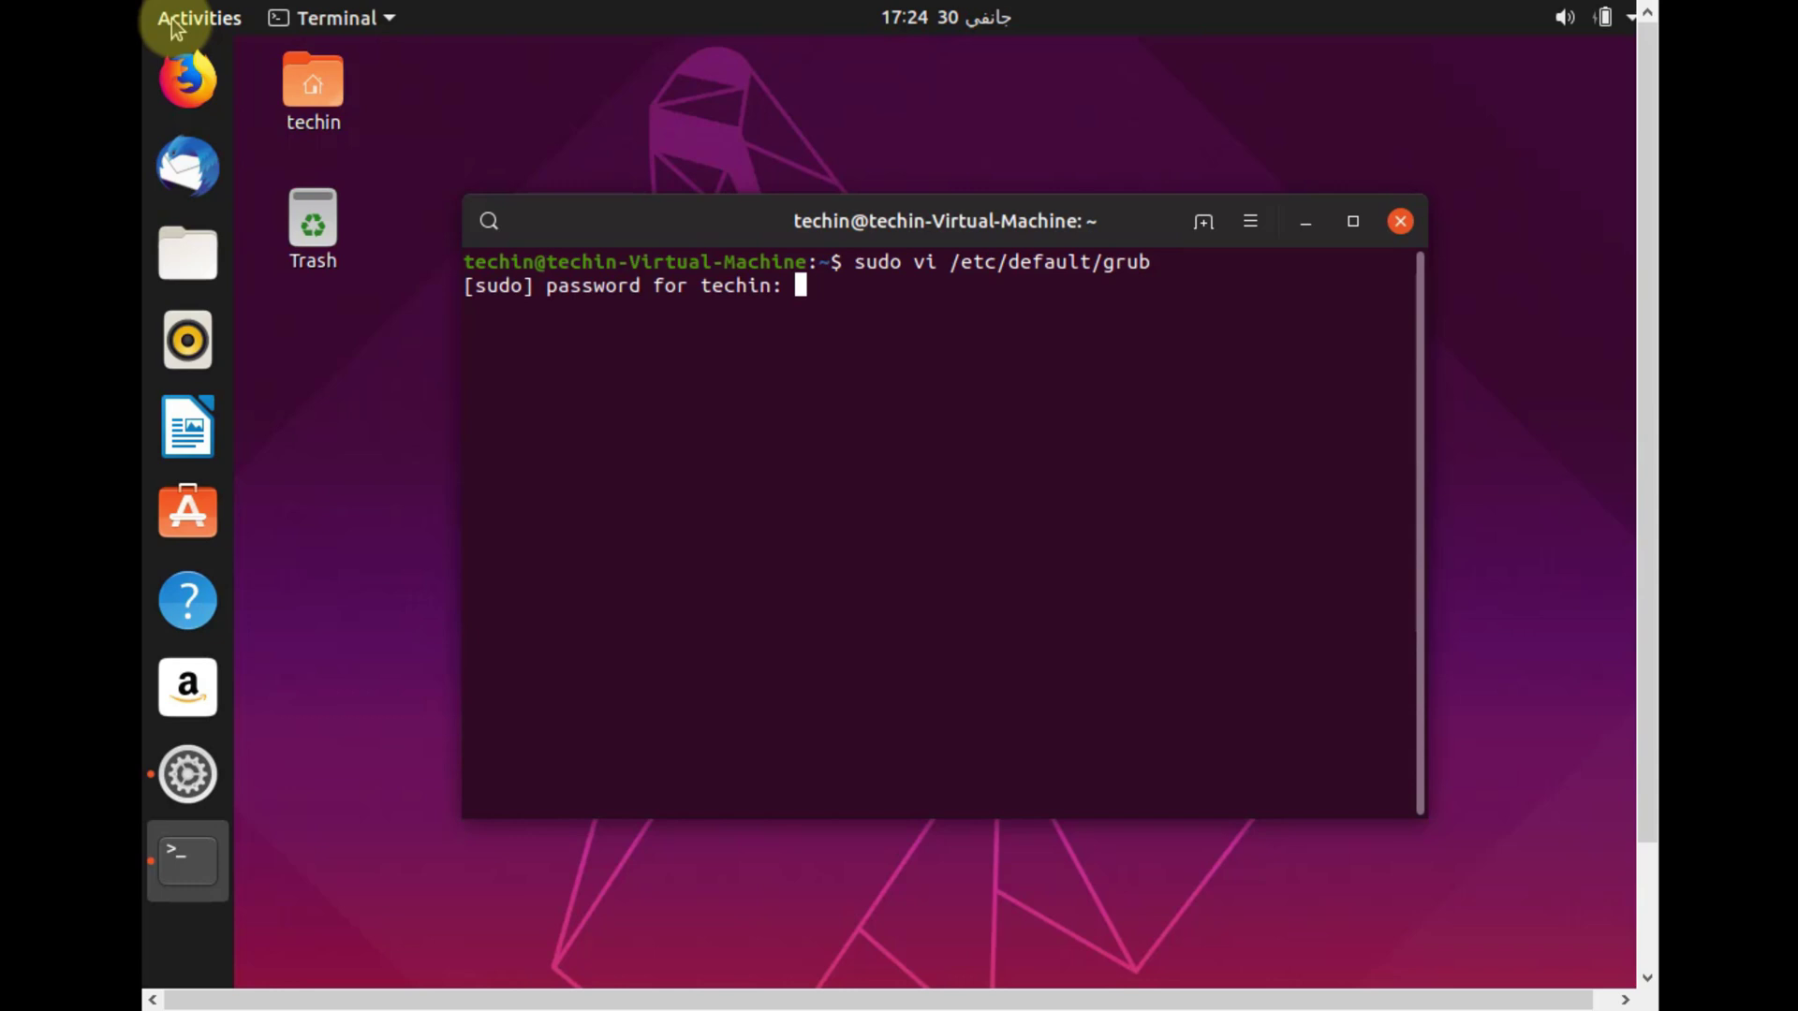
After the sudo password, add video=hyperv_fb:1366x768 after 'quiet splash' in GRUB_CMDLINE_LINUX_DEFAULT
key(Return)
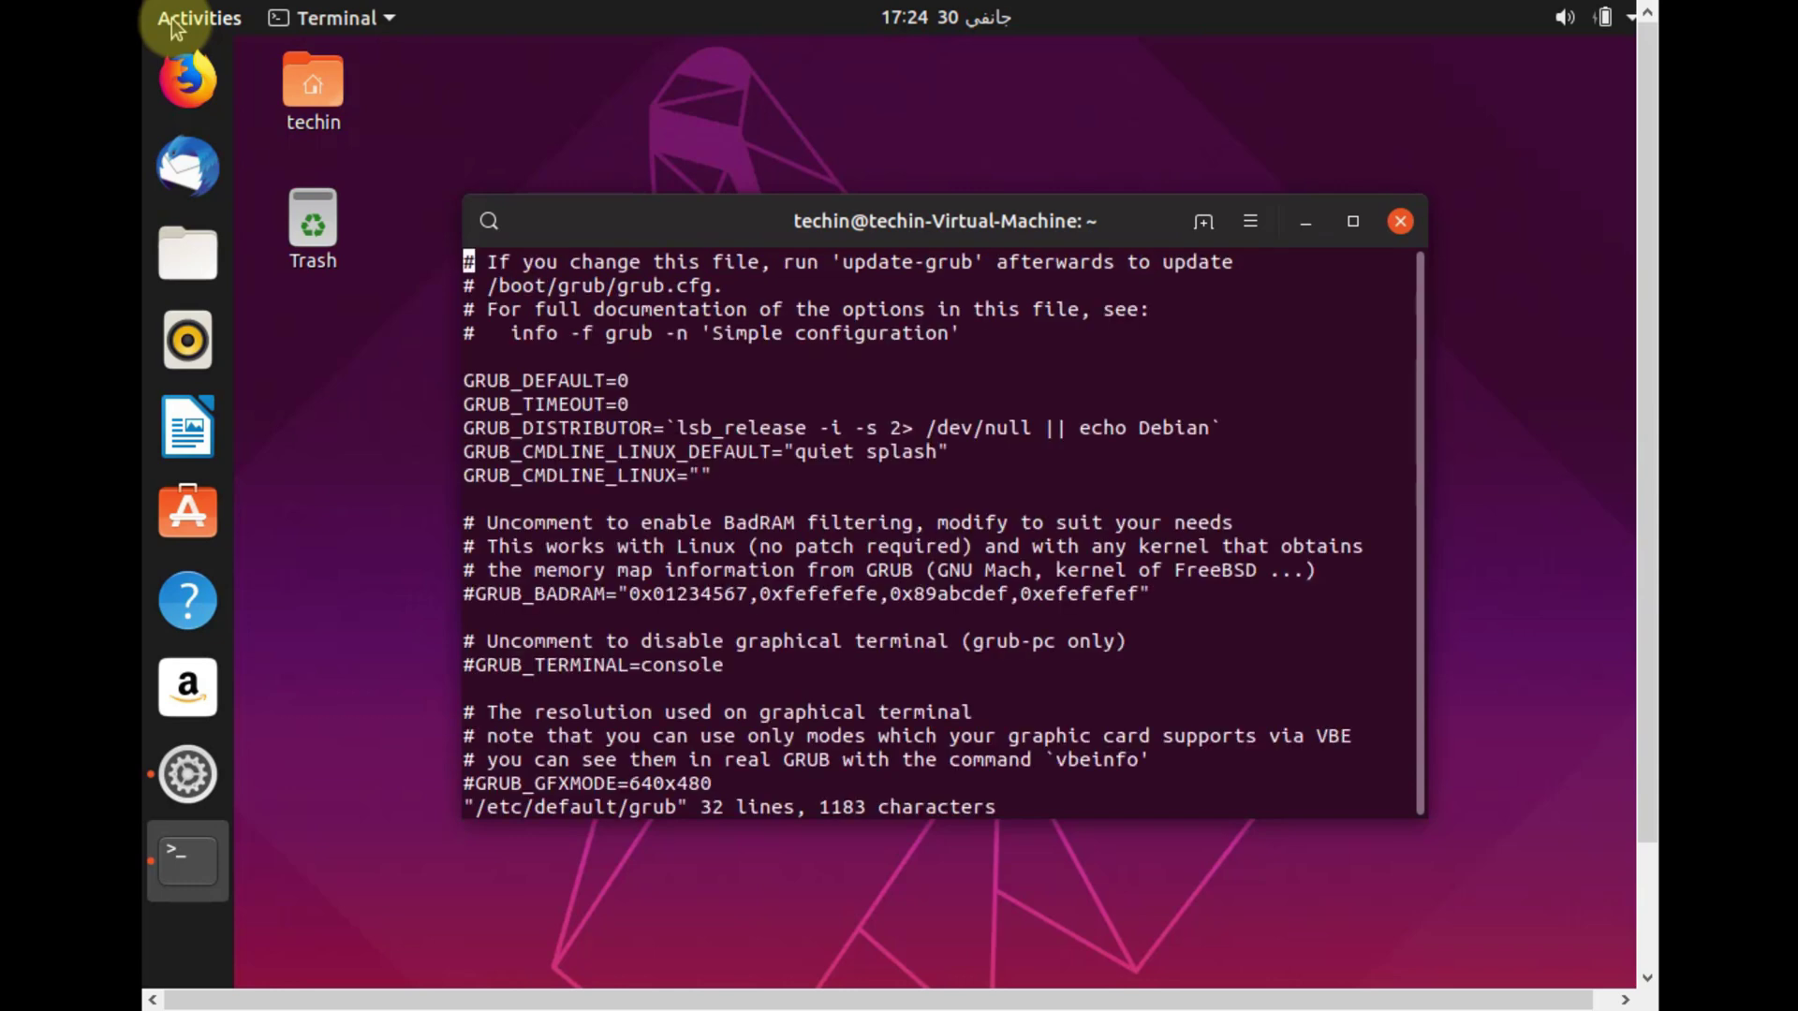
key(Down)
key(Down)
key(Down)
key(Down)
key(Down)
key(Down)
key(Down)
key(Down)
key(Right)
key(Right)
key(Right)
key(Right)
key(Right)
key(Right)
key(Right)
key(Right)
key(Right)
key(Right)
key(Right)
key(Right)
key(Right)
key(Right)
key(Right)
key(Right)
key(Right)
key(Right)
key(Right)
key(Right)
key(Right)
key(Right)
key(Right)
key(Right)
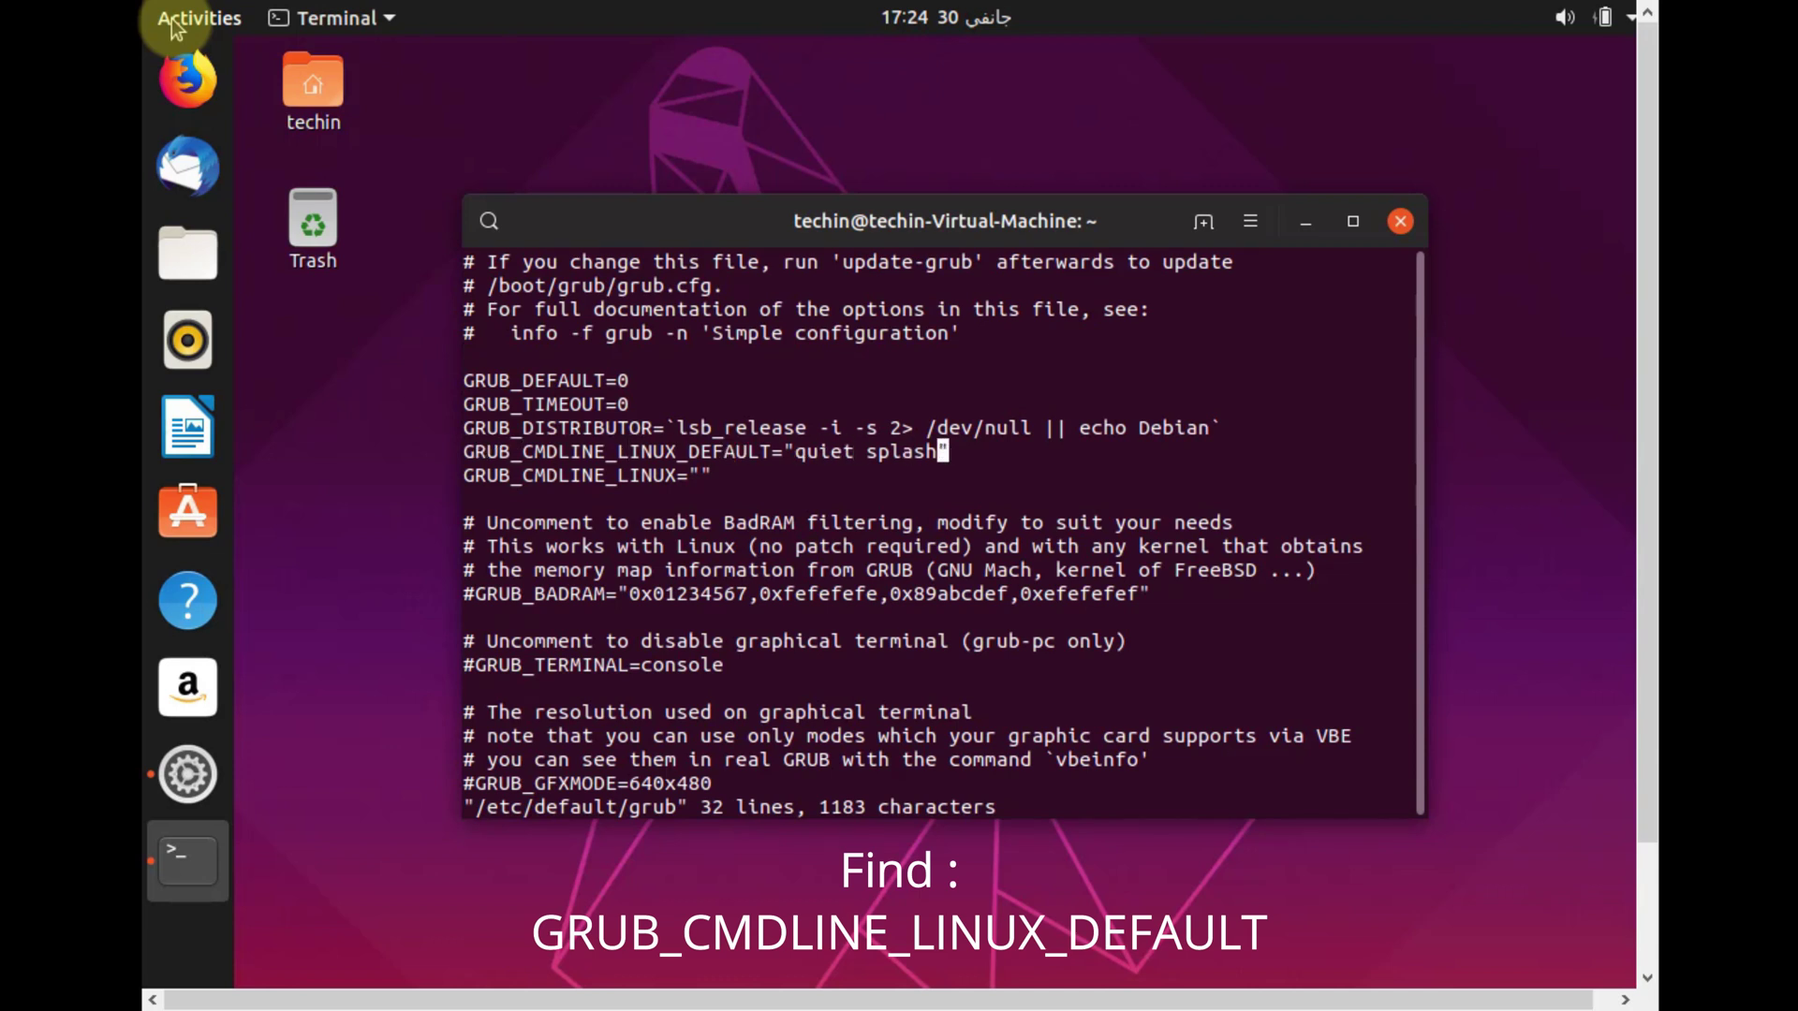
key(Left)
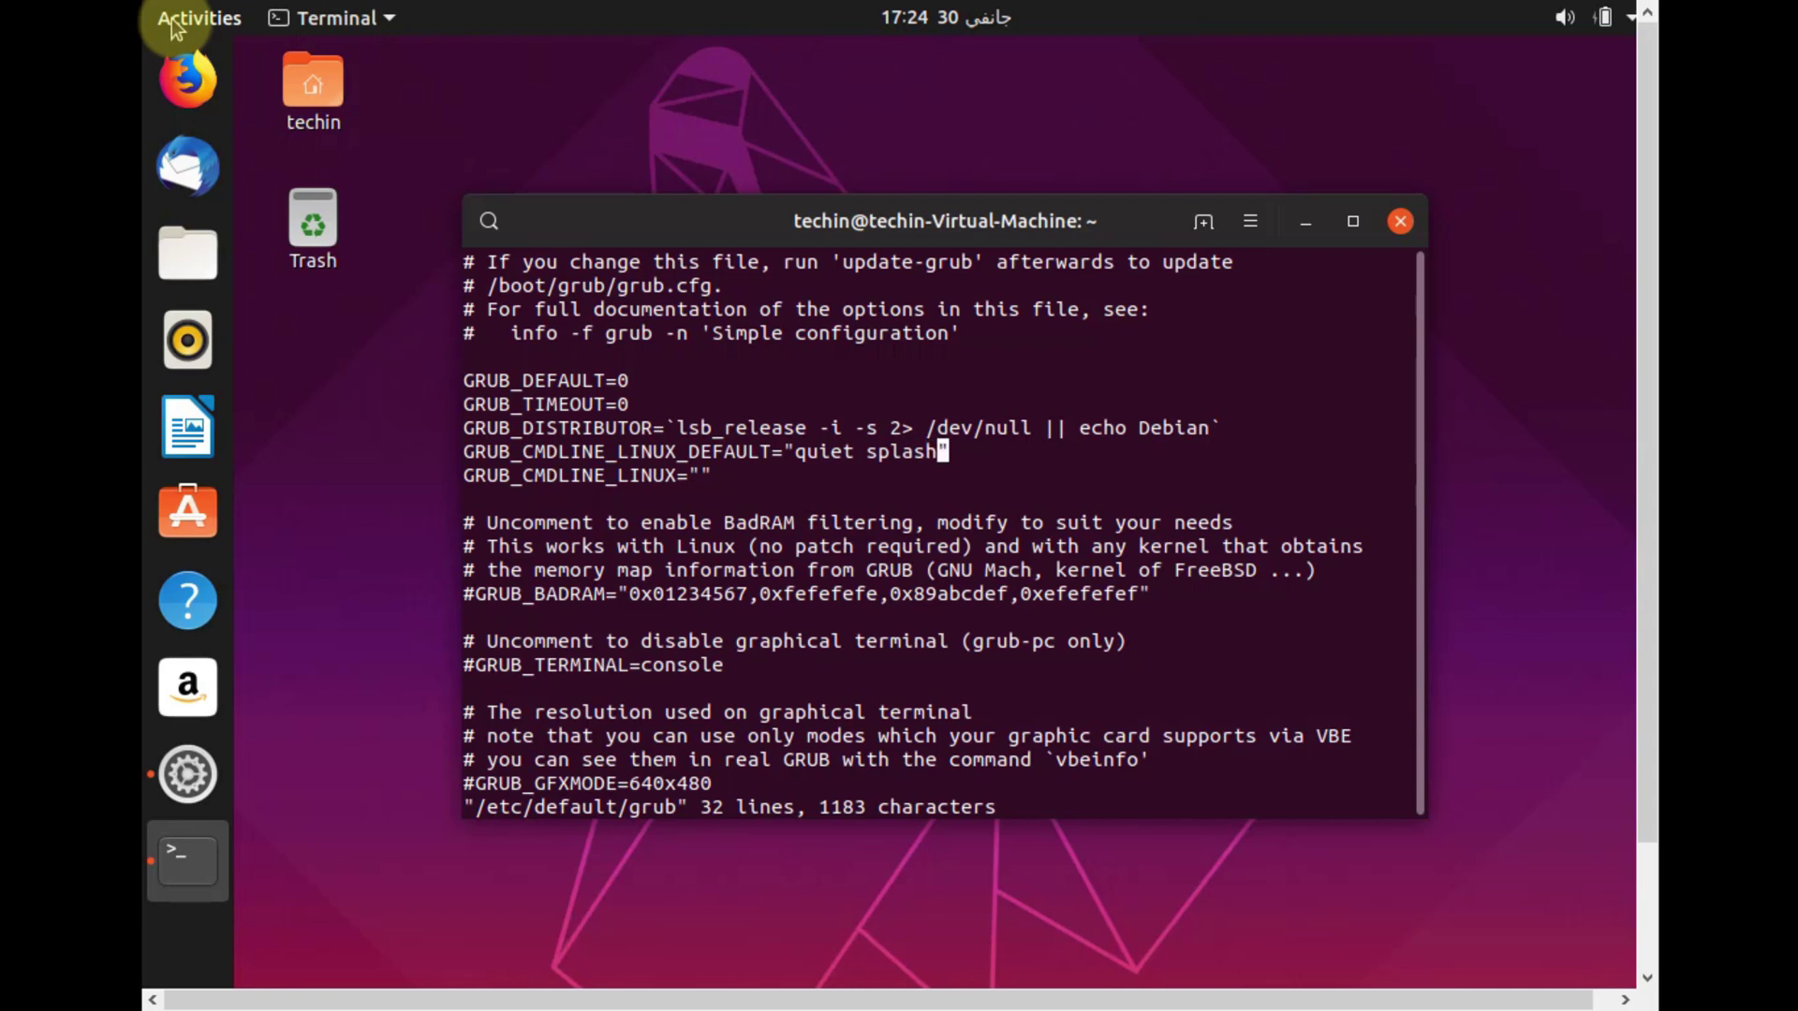
text(iet splash )
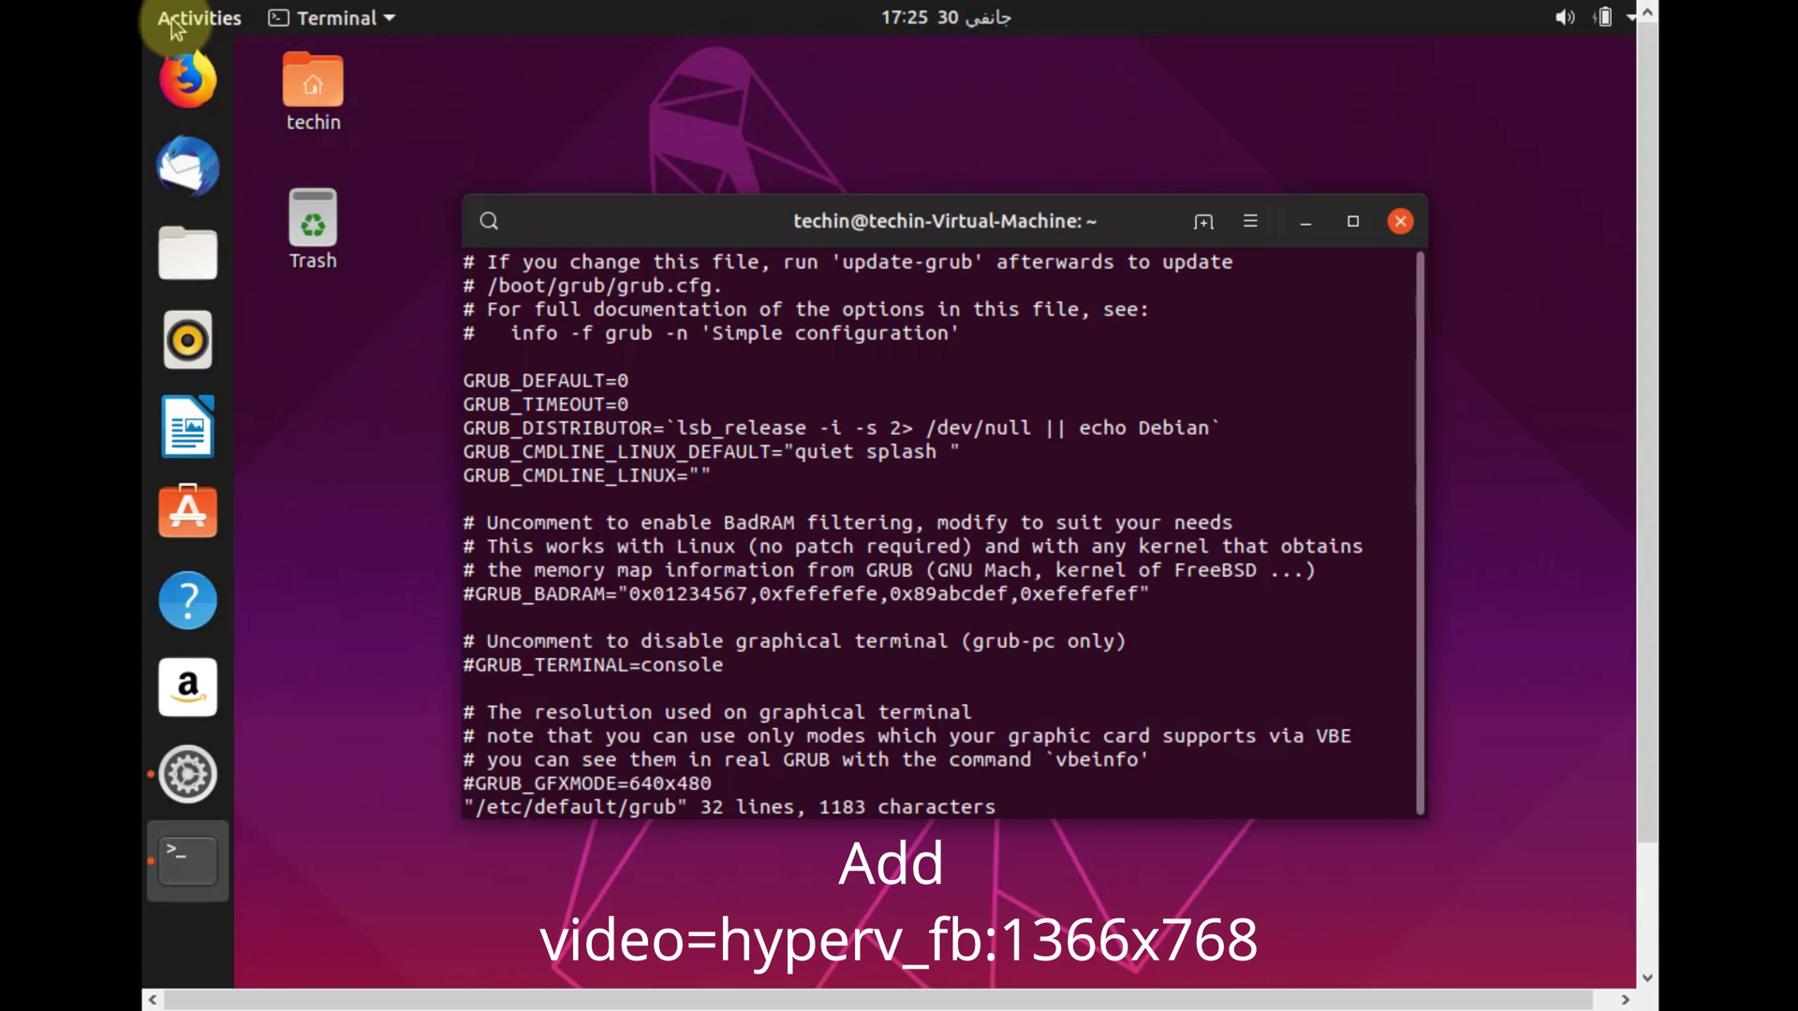
text(video)
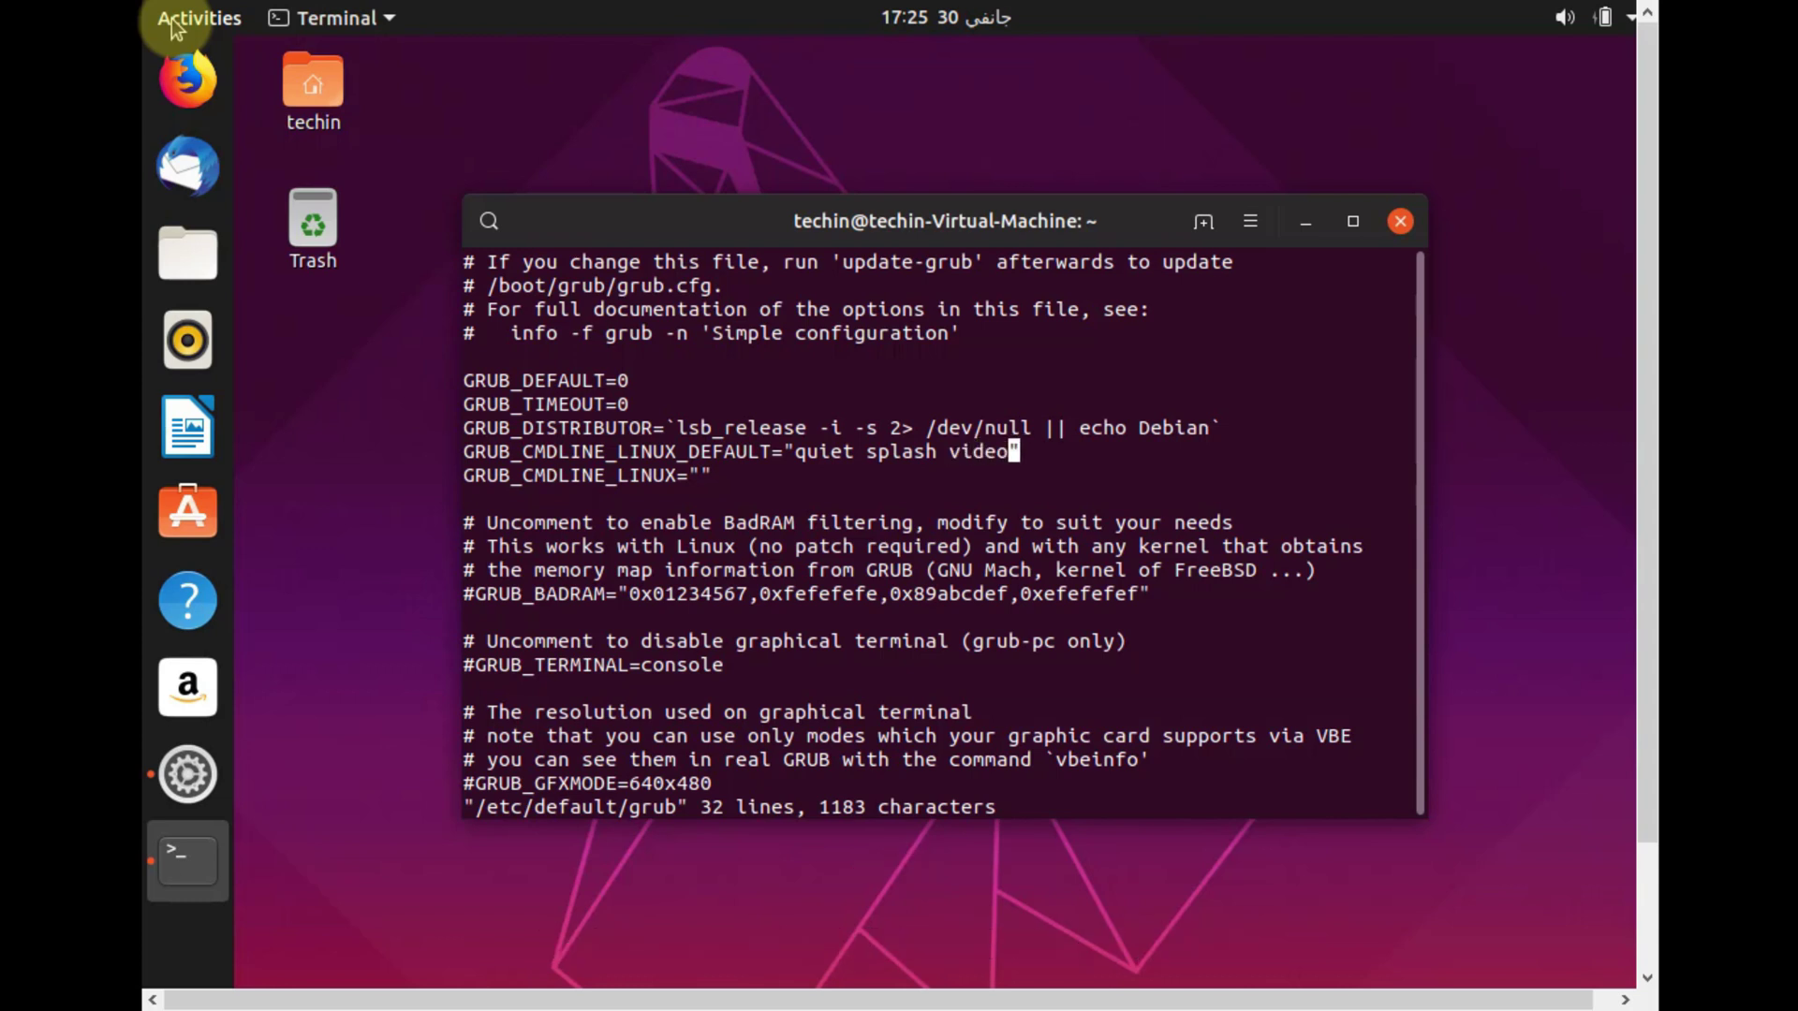
text(=h)
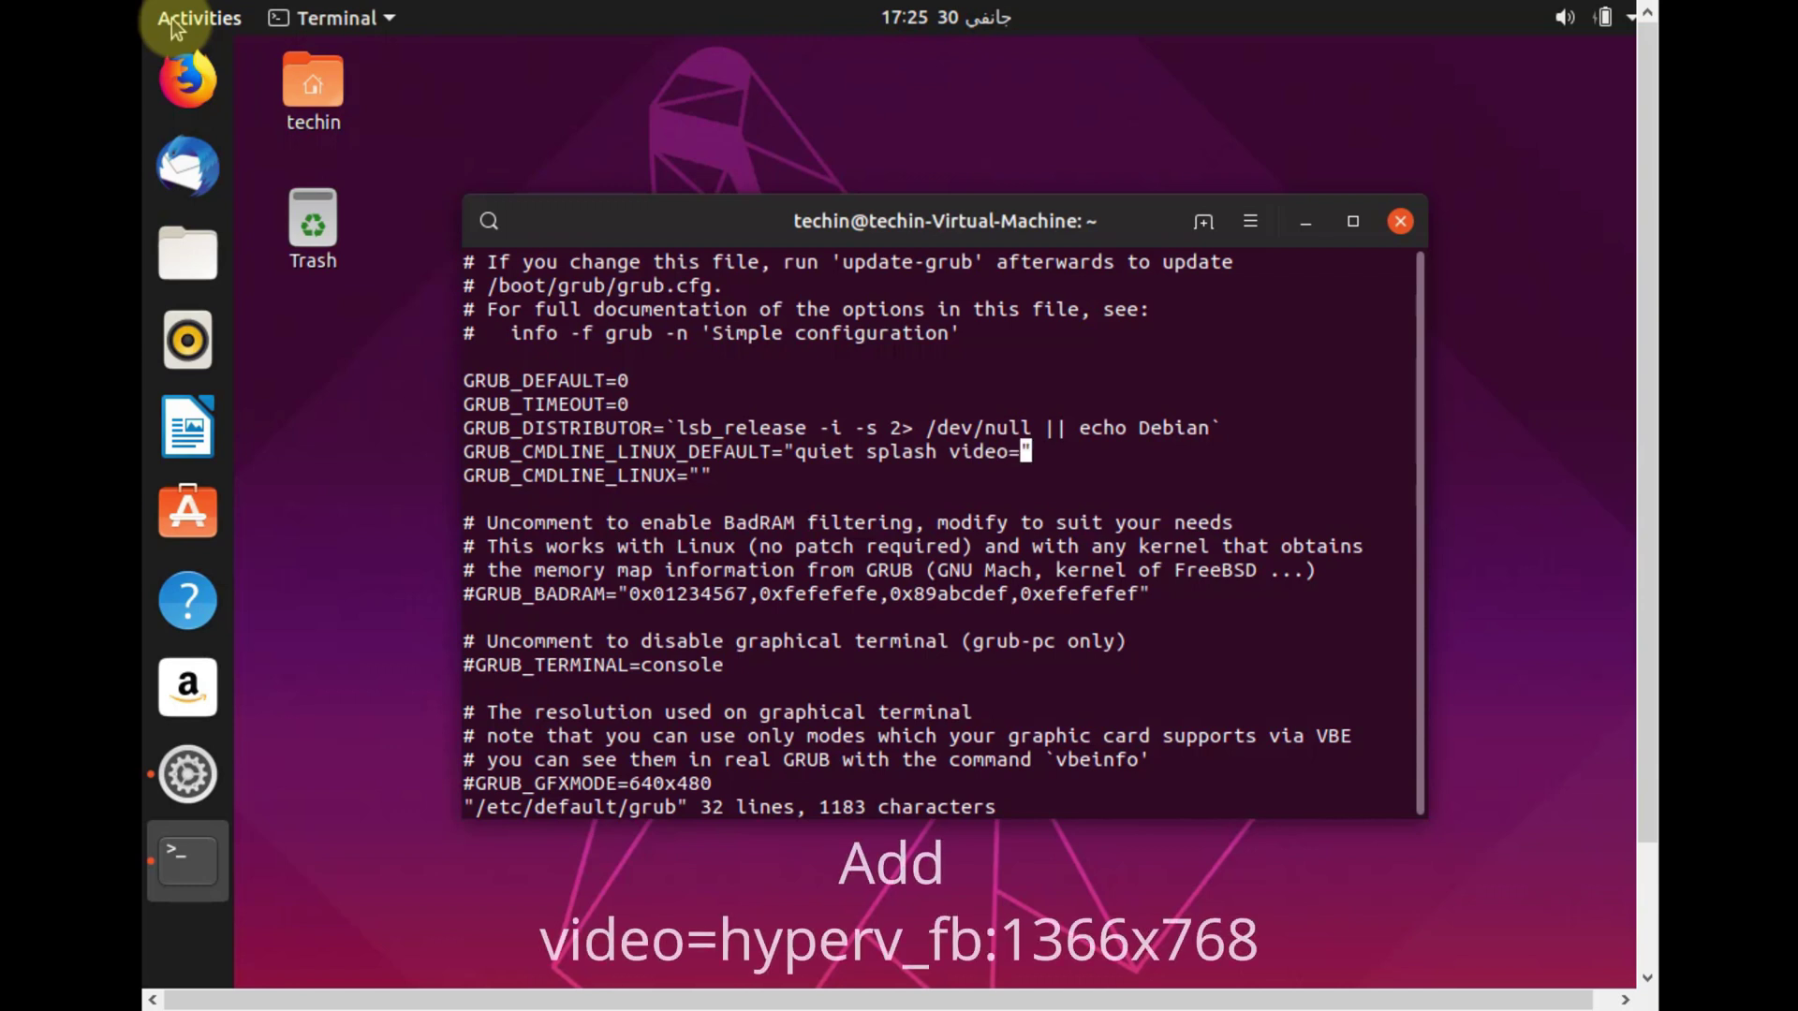
text(yperv)
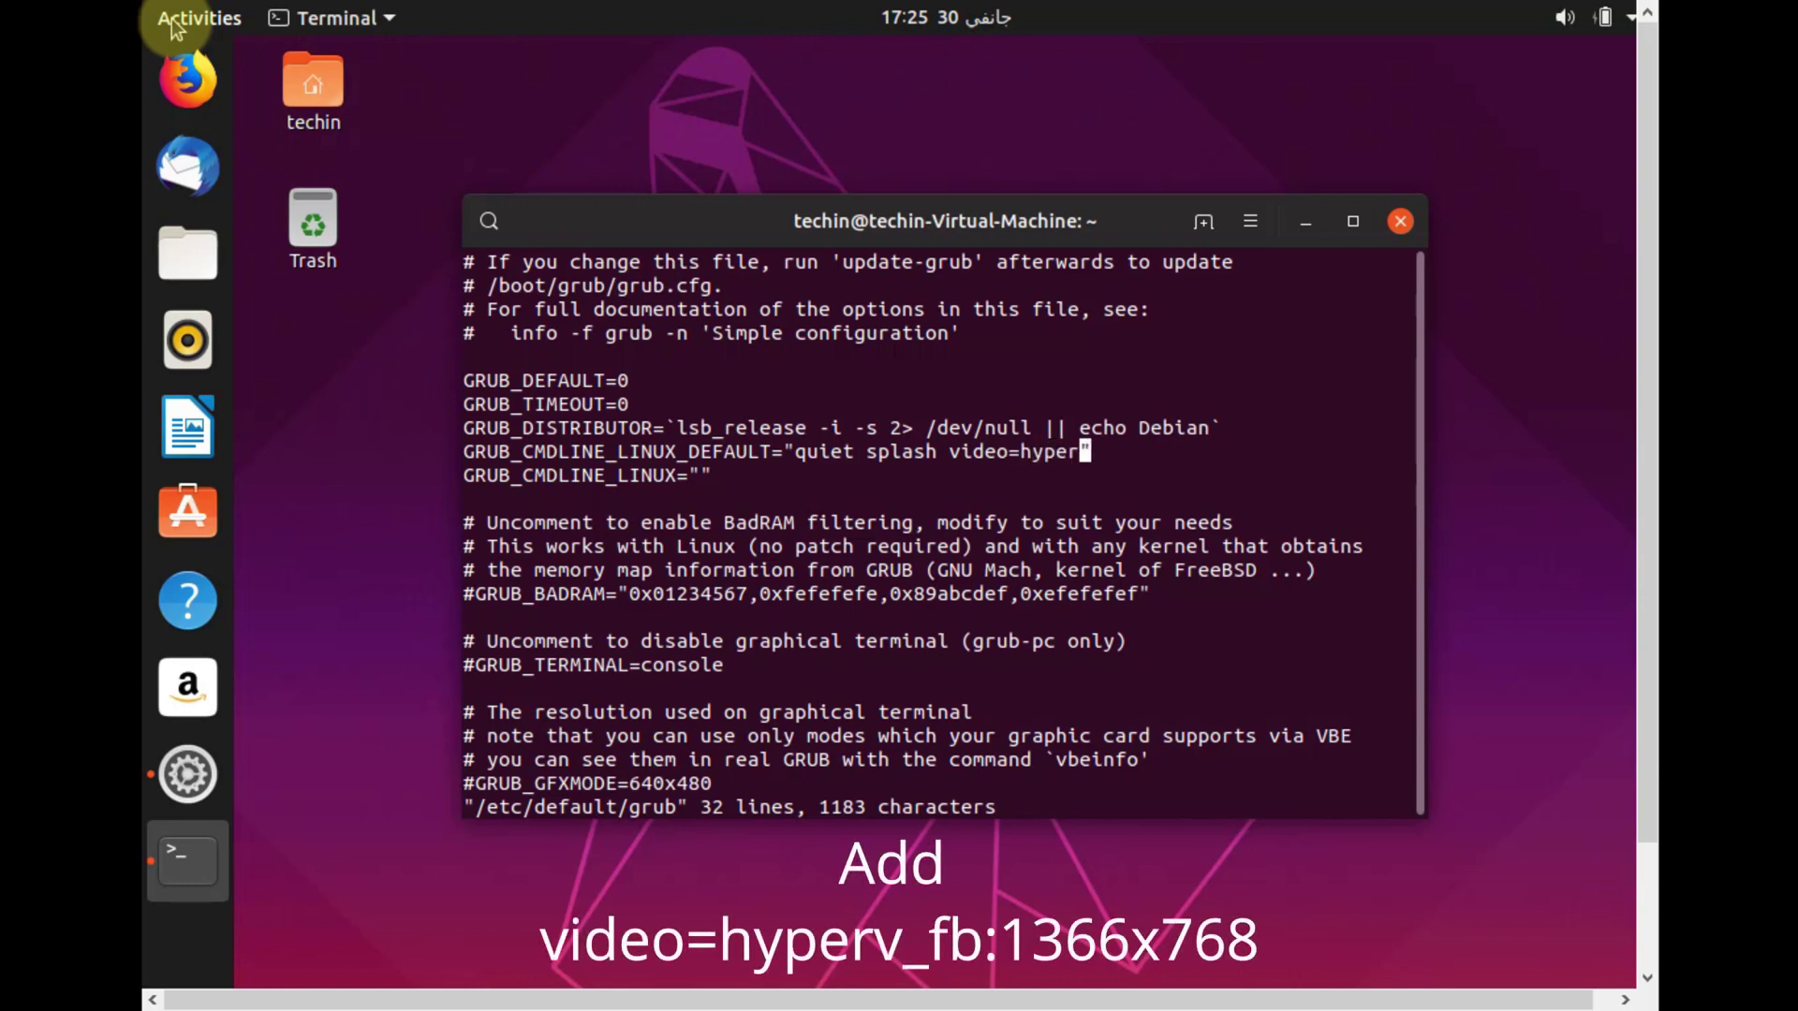
text(_fb:1366x768)
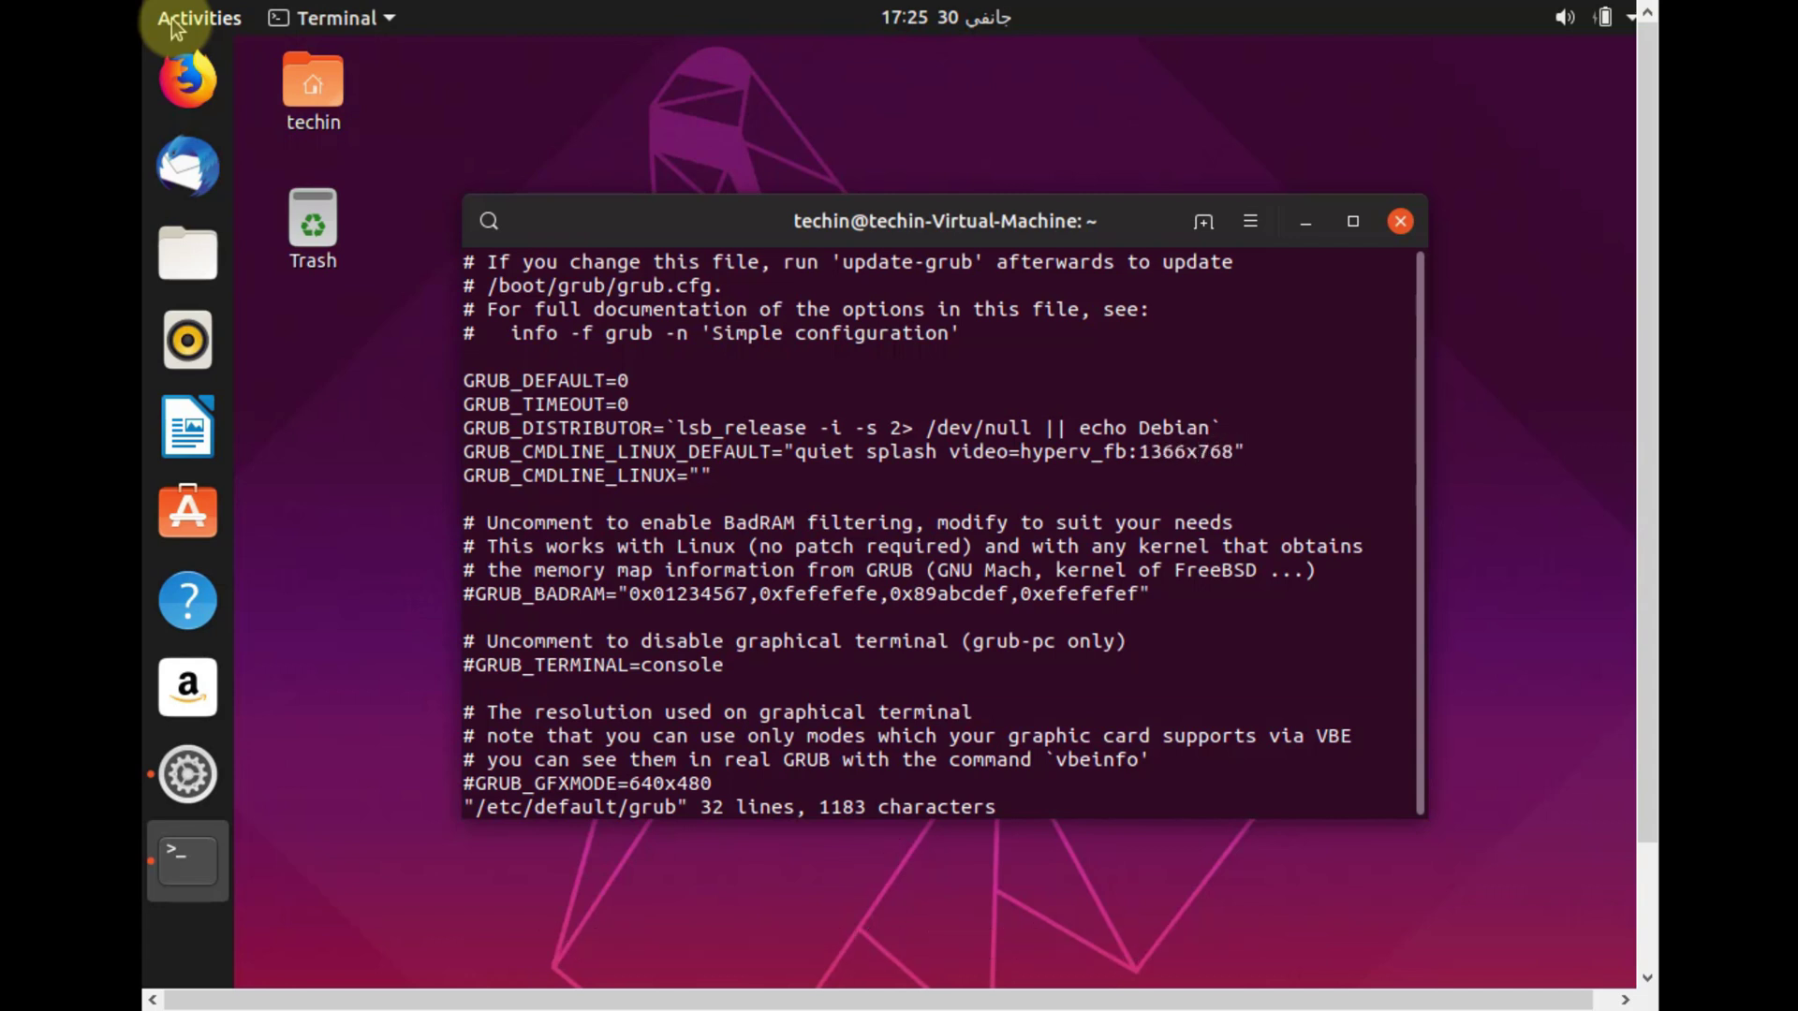
Save /etc/default/grub and quit vi with :wq
key(Escape)
text(:wq)
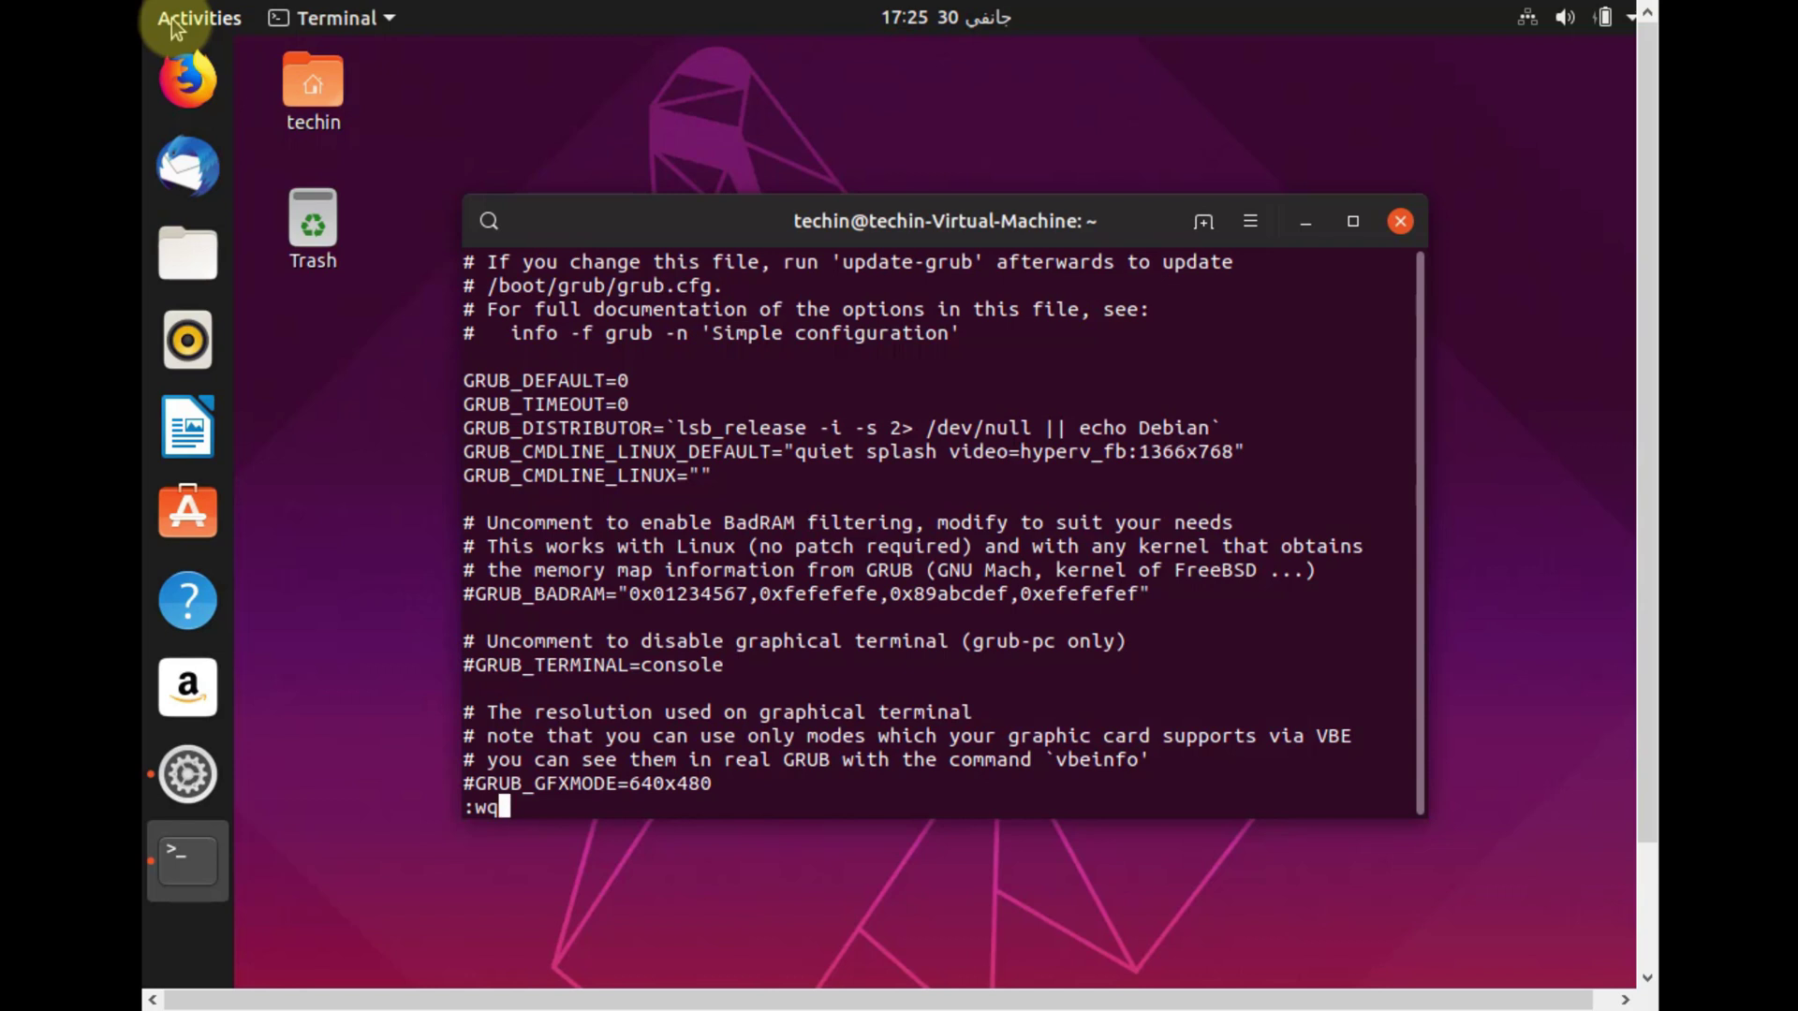
key(Return)
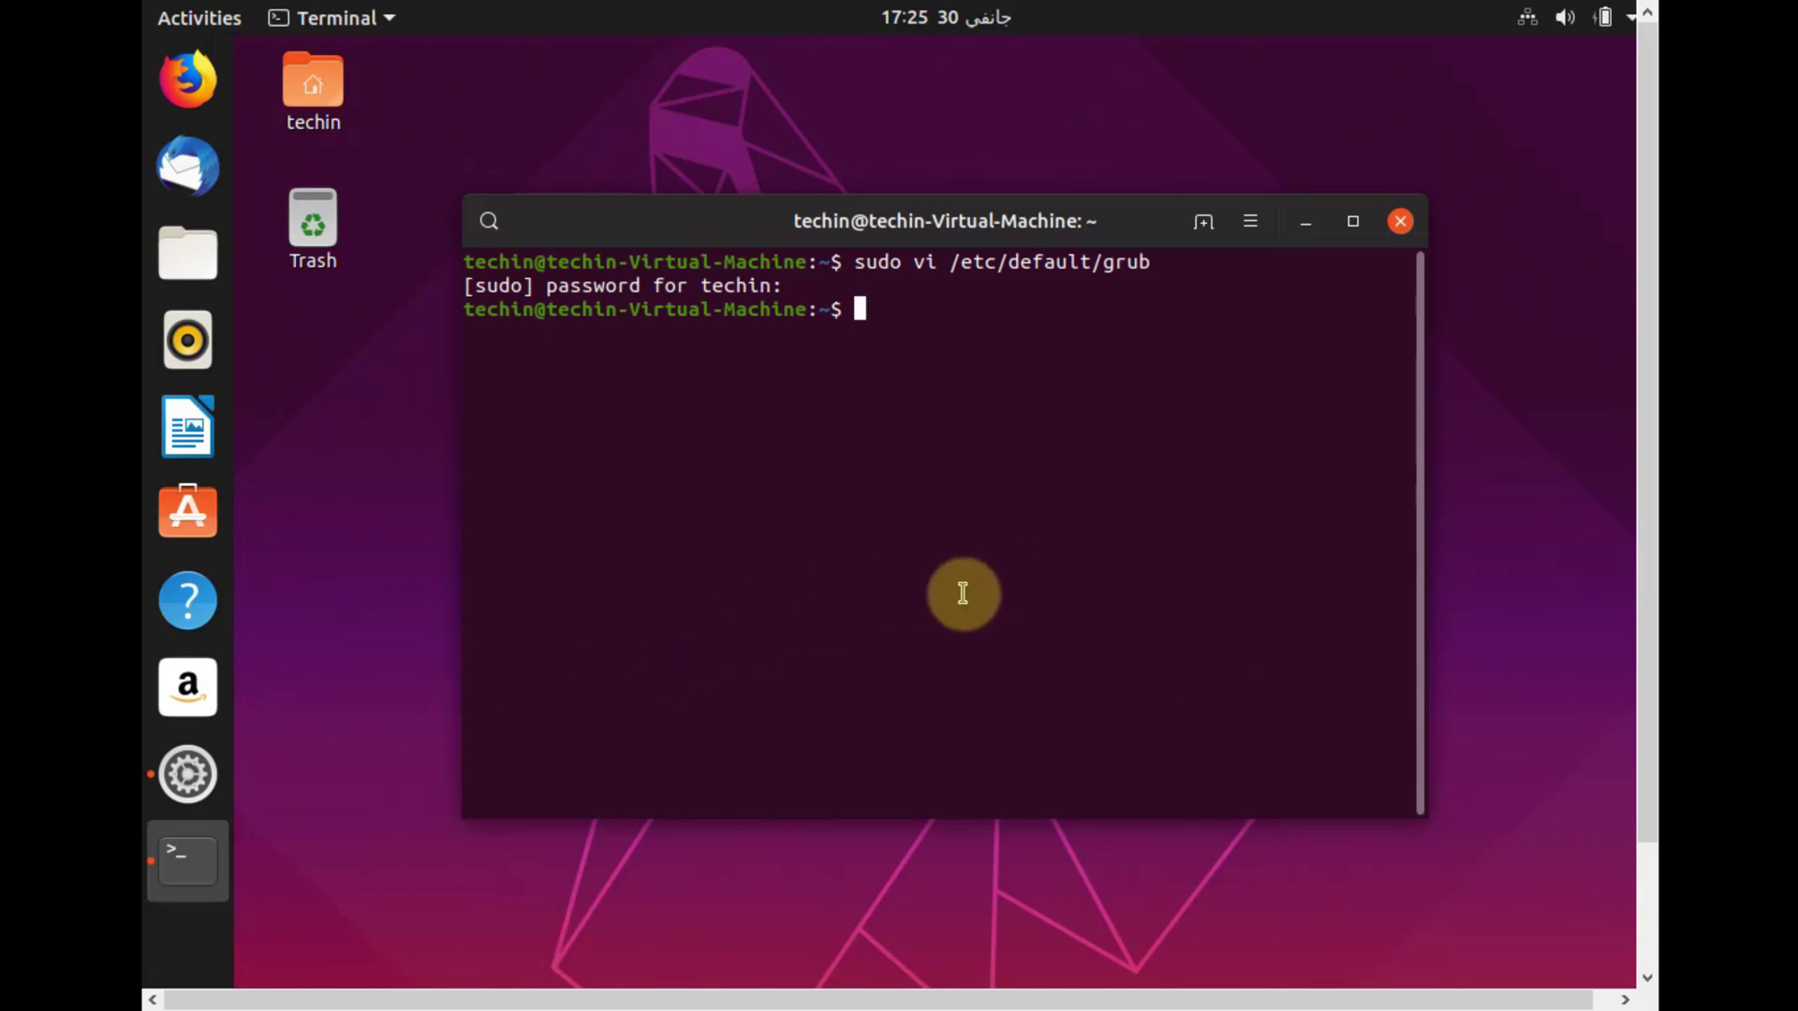
Run sudo update-grub to regenerate the GRUB configuration
text(sudo a)
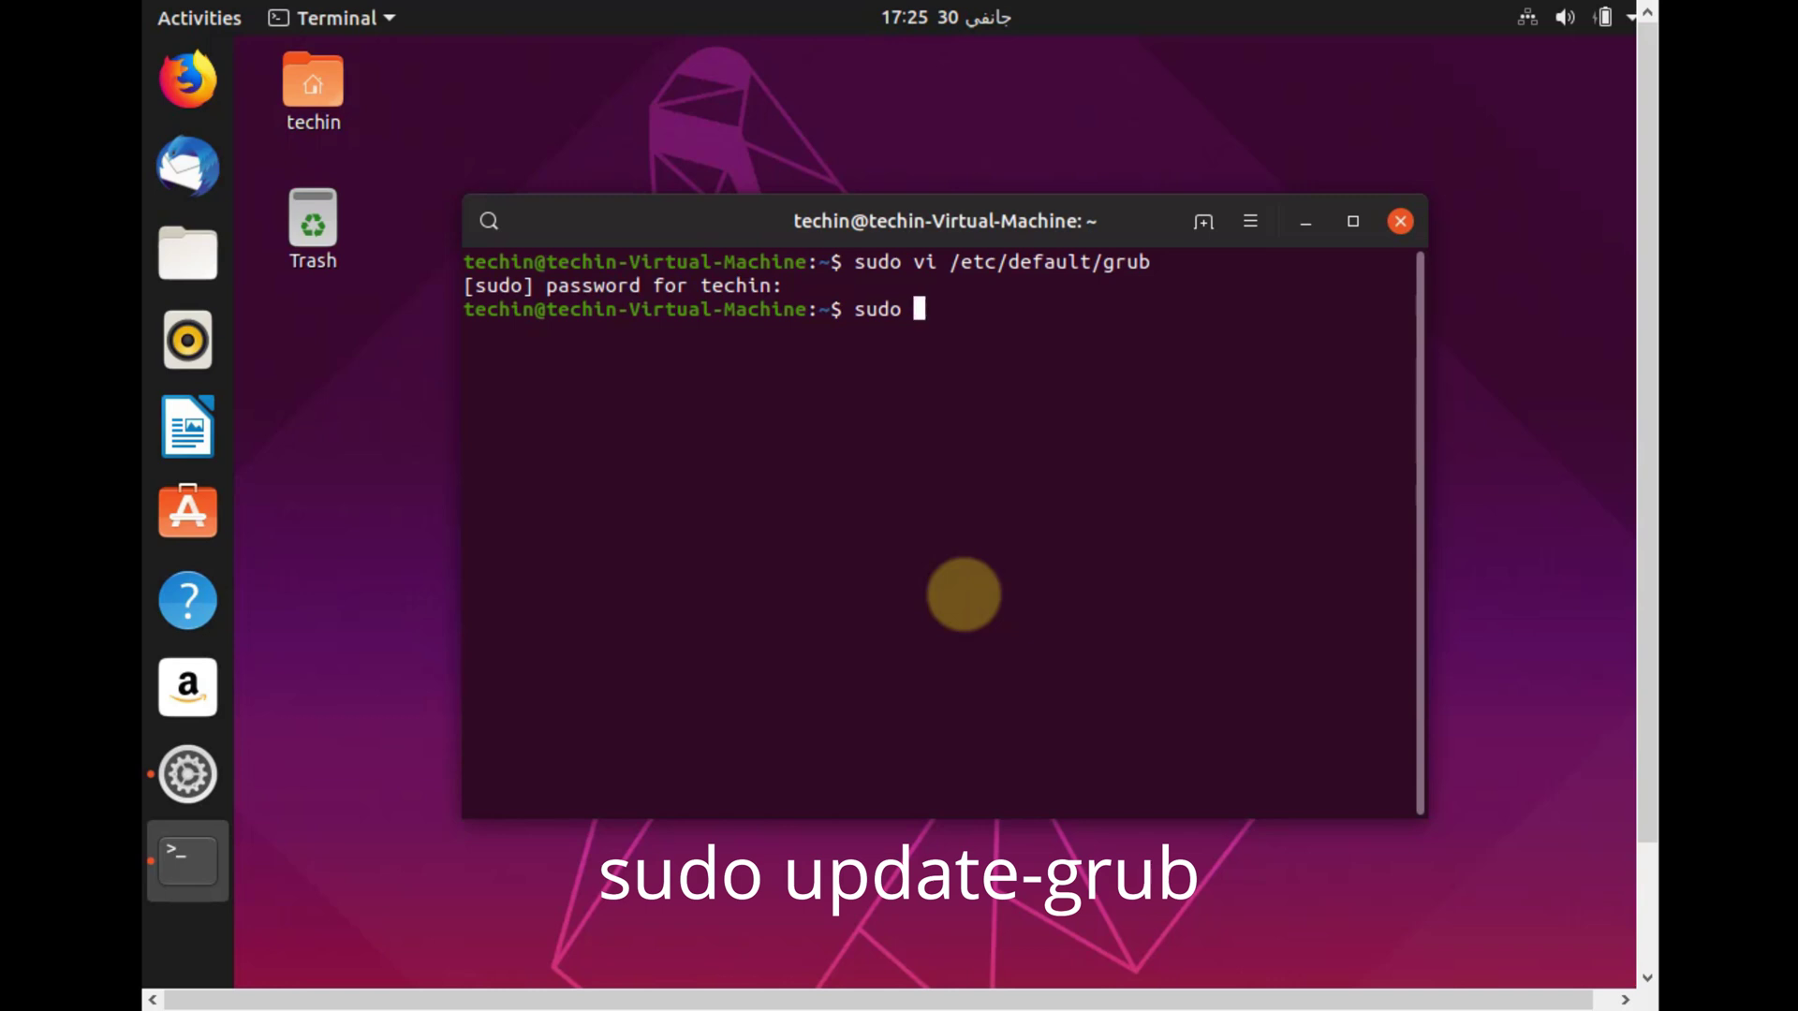
text(update)
text(_g)
key(BackSpace)
key(BackSpace)
text(-g)
key(Tab)
key(Tab)
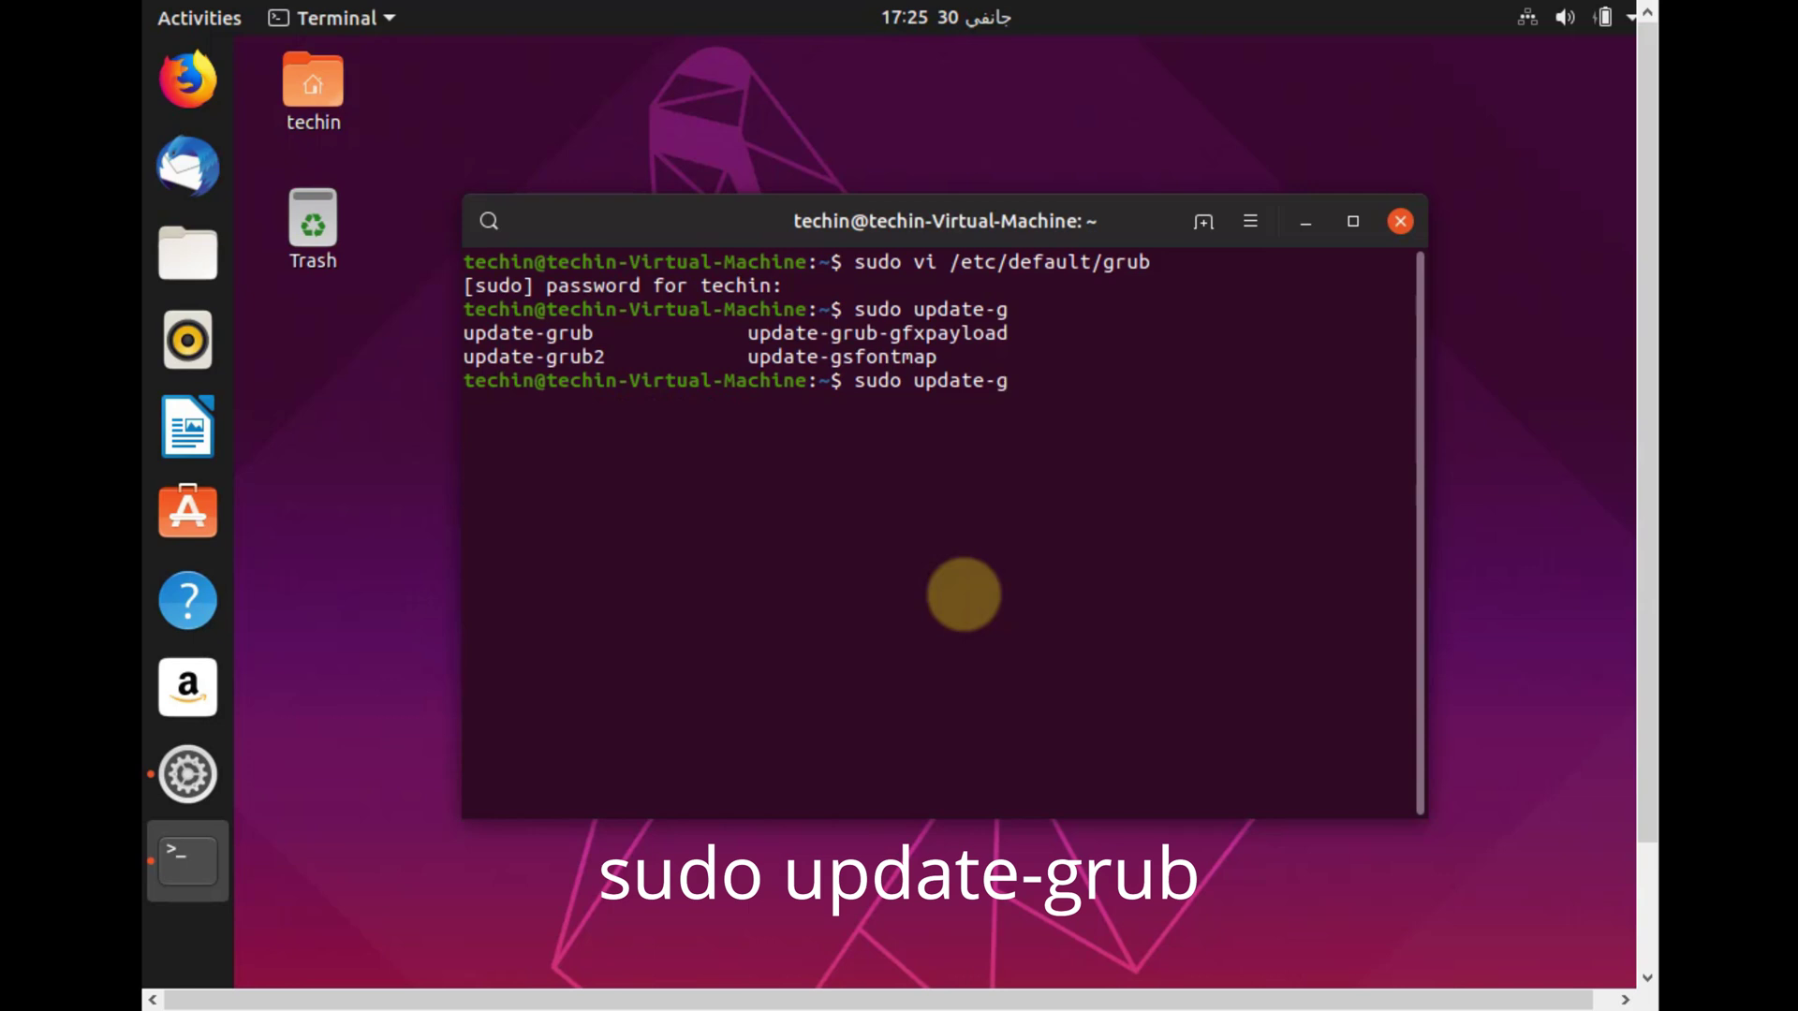
text(rub)
key(Return)
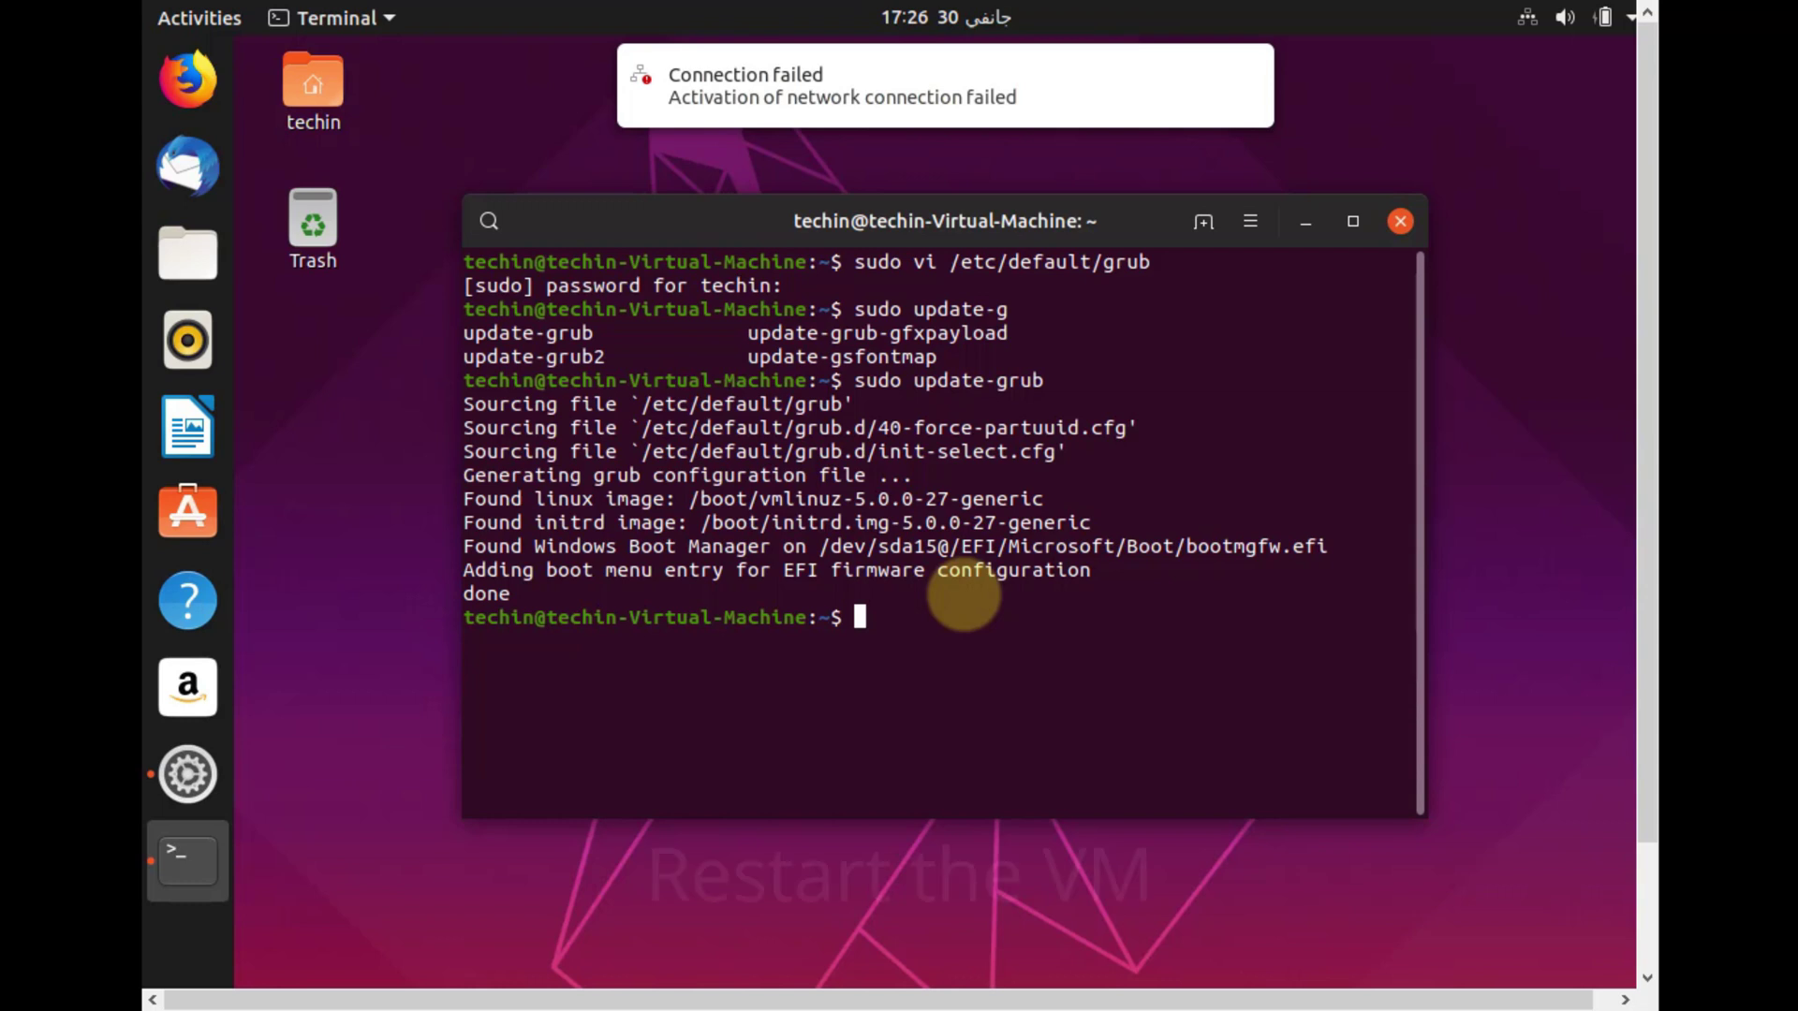
Enter sudo init 6 to reboot the virtual machine
text(sudo )
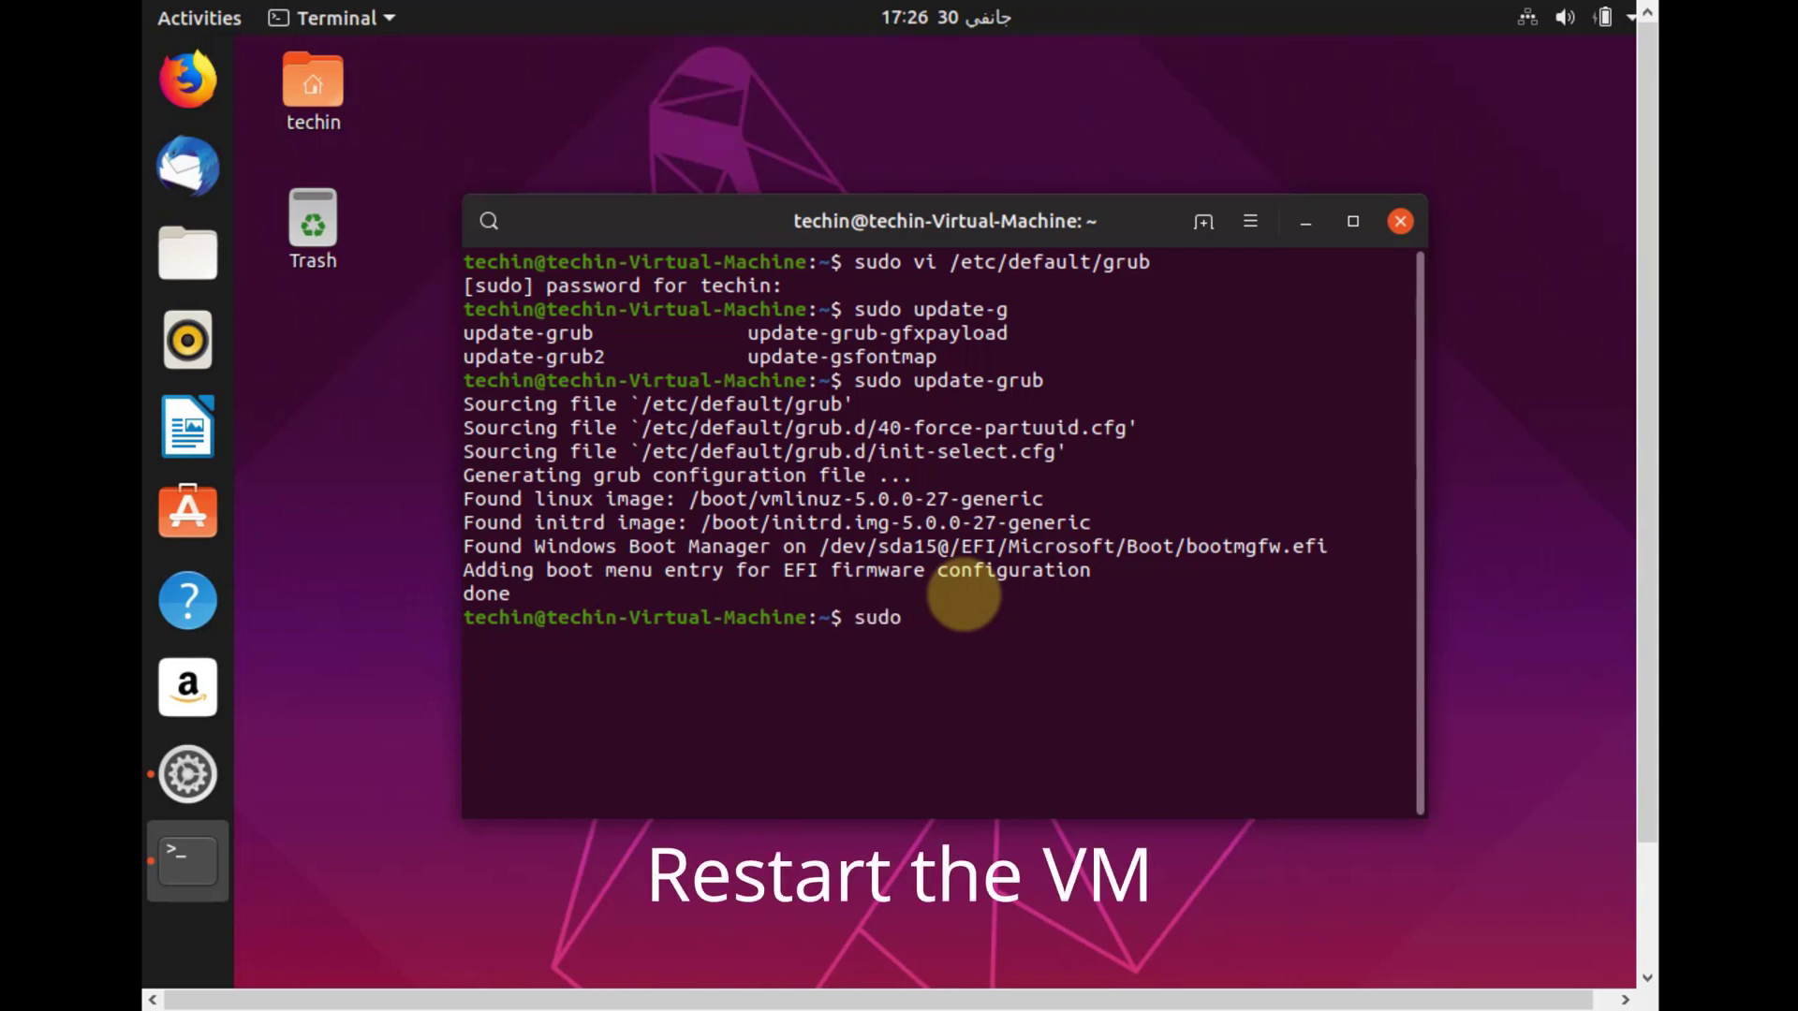
text(init )
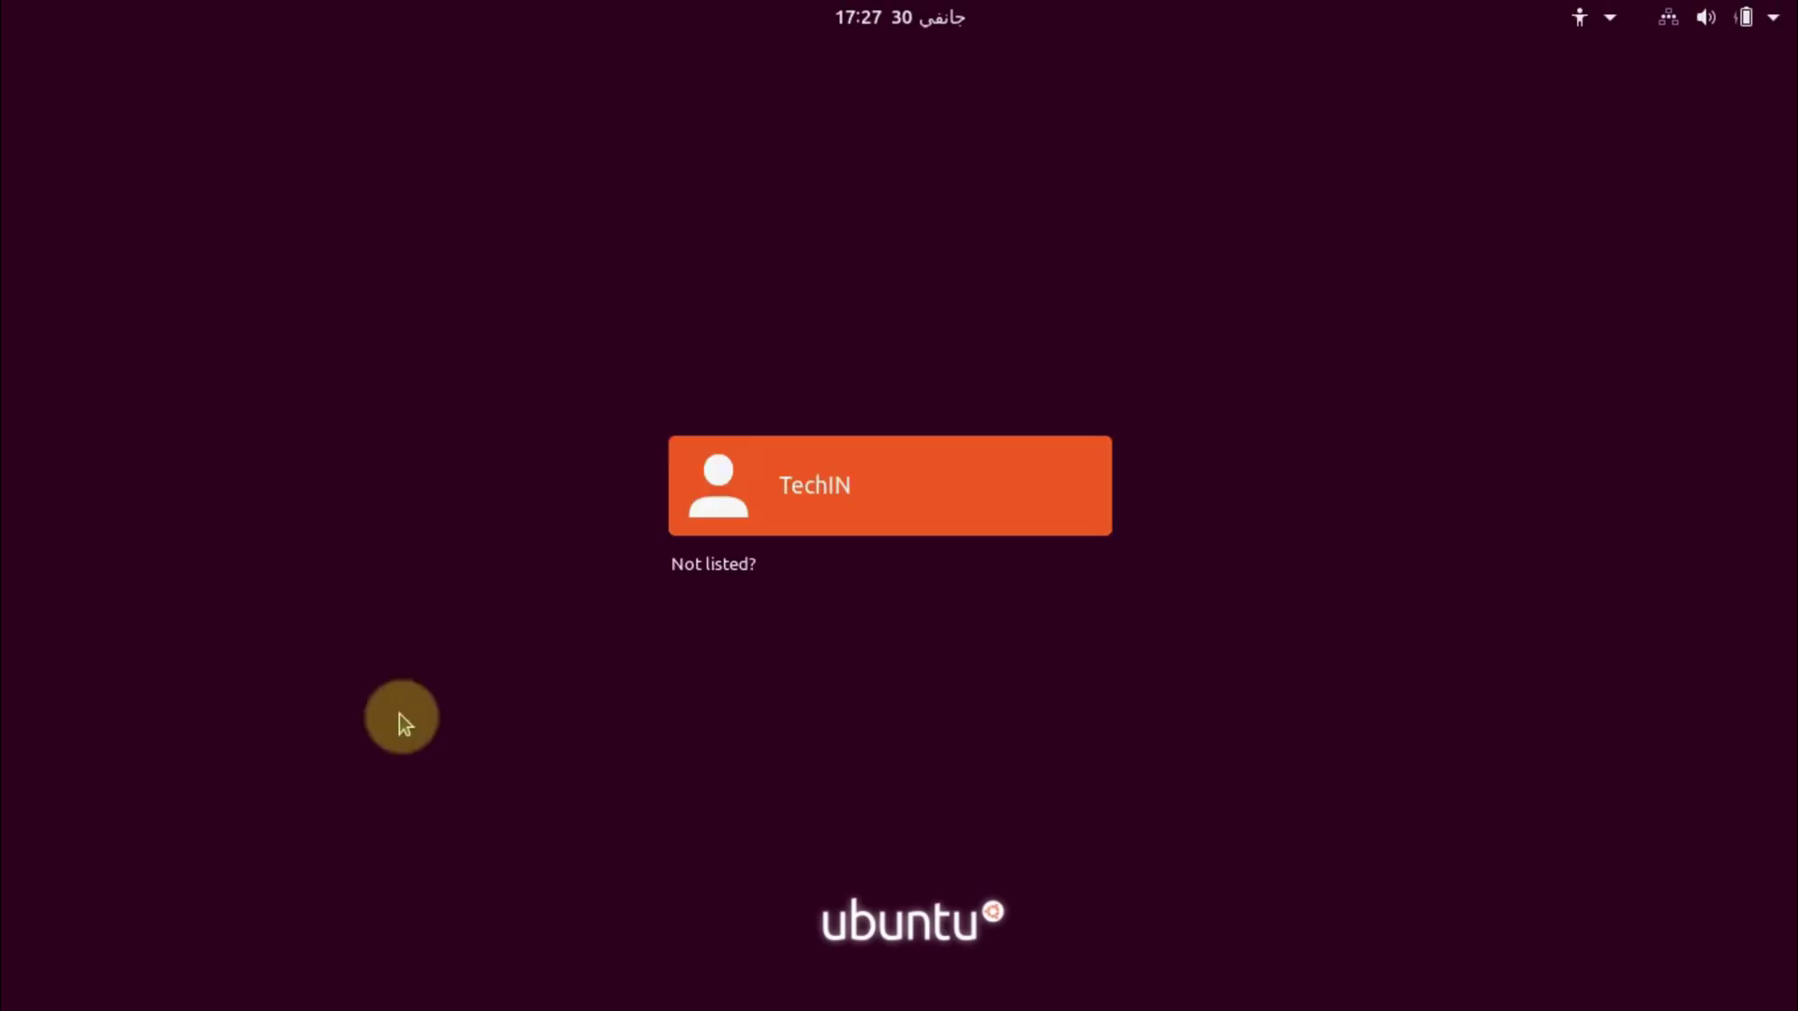
Sign in to the full-screen 1366x768 desktop and open the desktop context menu
key(Return)
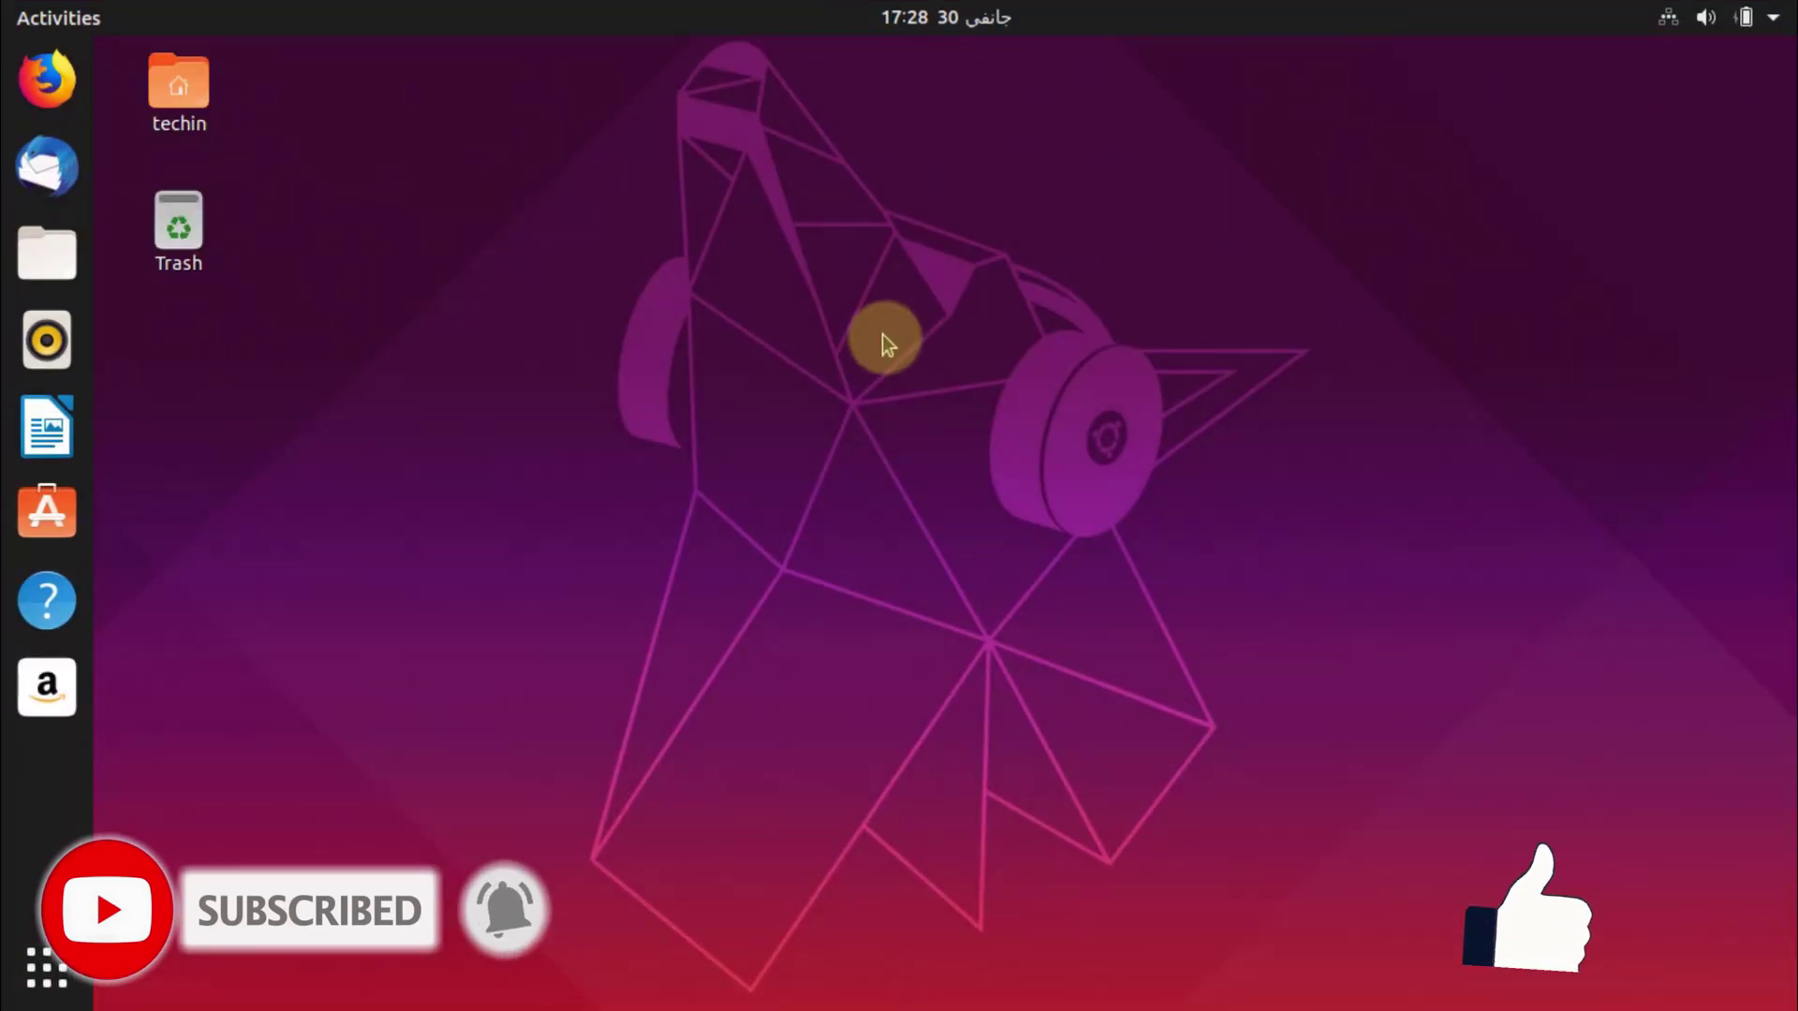
right_click(876, 337)
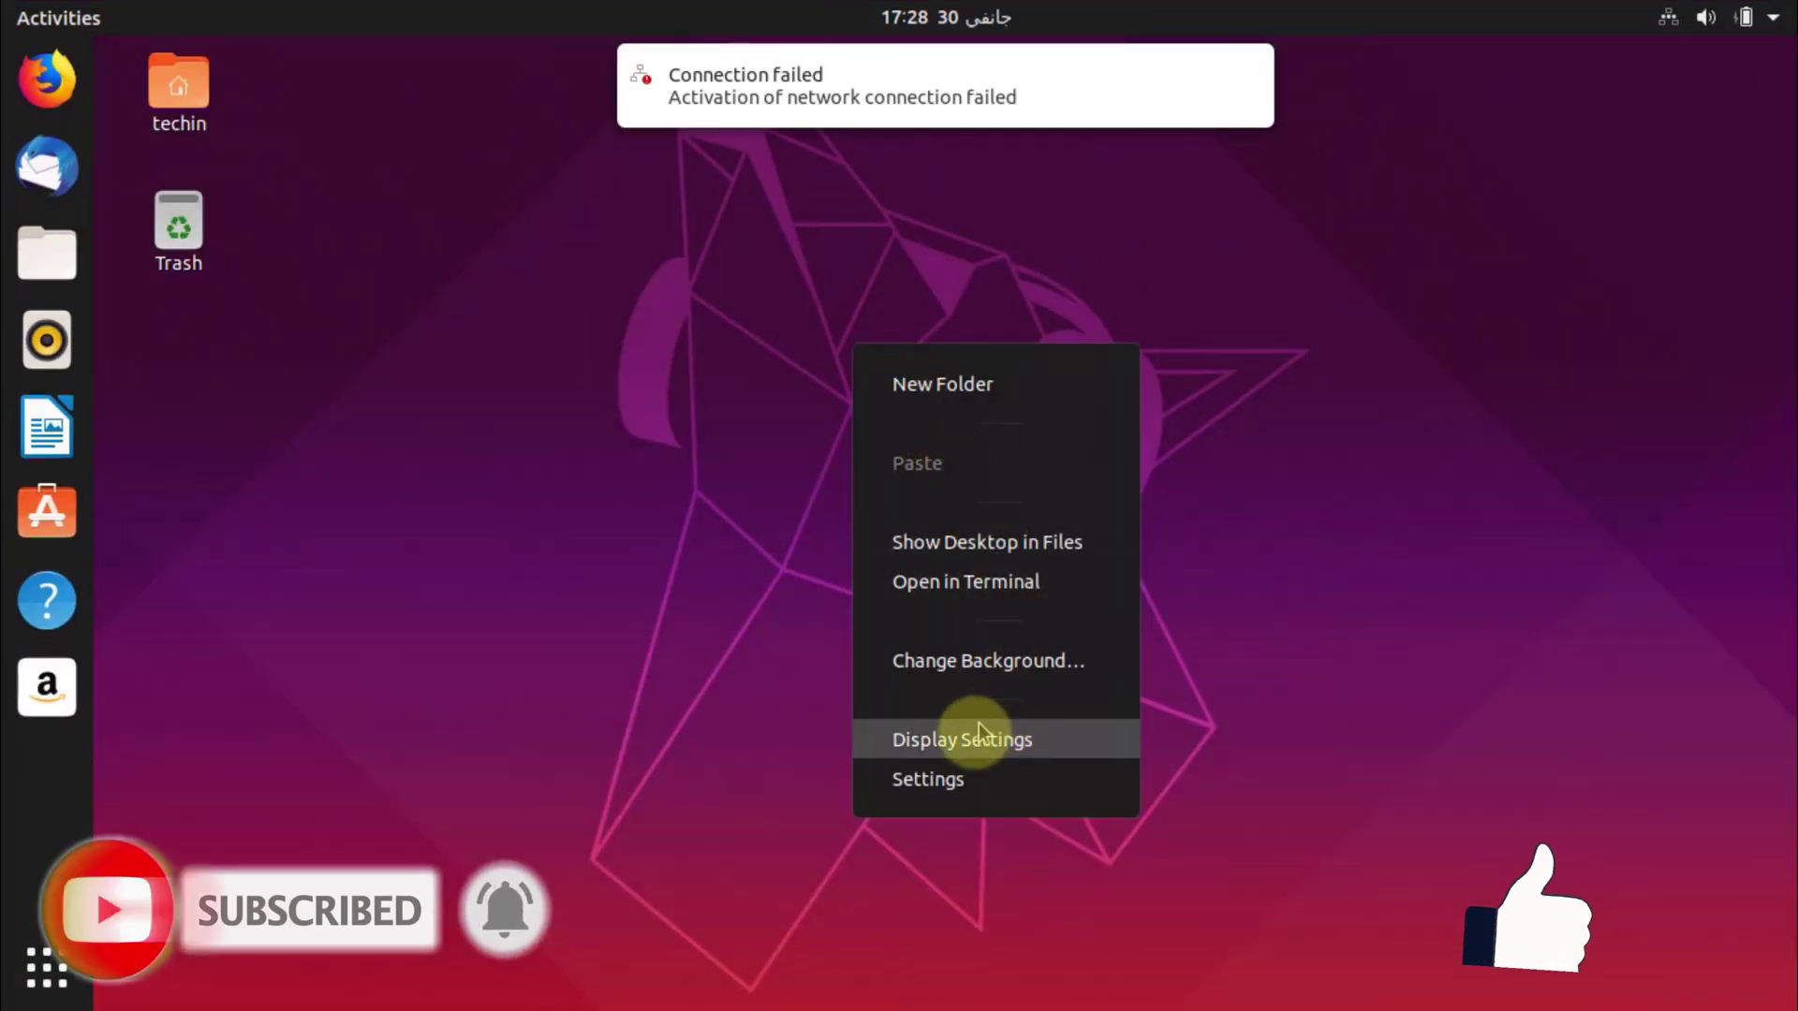